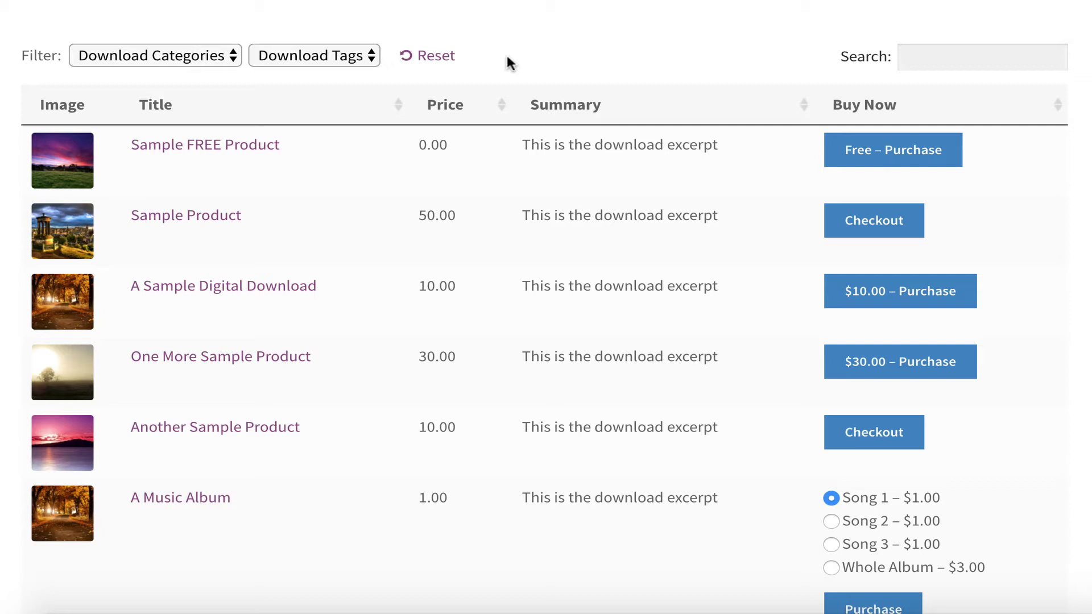
Examine the category and tag filters, the search box and the product rows of the downloads table
click(233, 55)
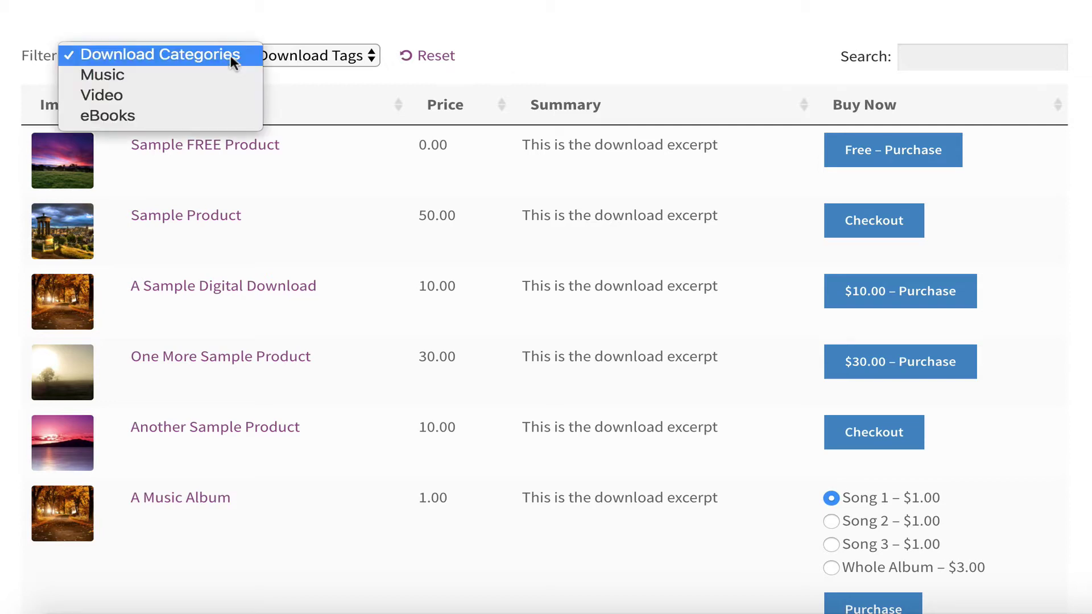
click(301, 57)
click(959, 50)
click(959, 50)
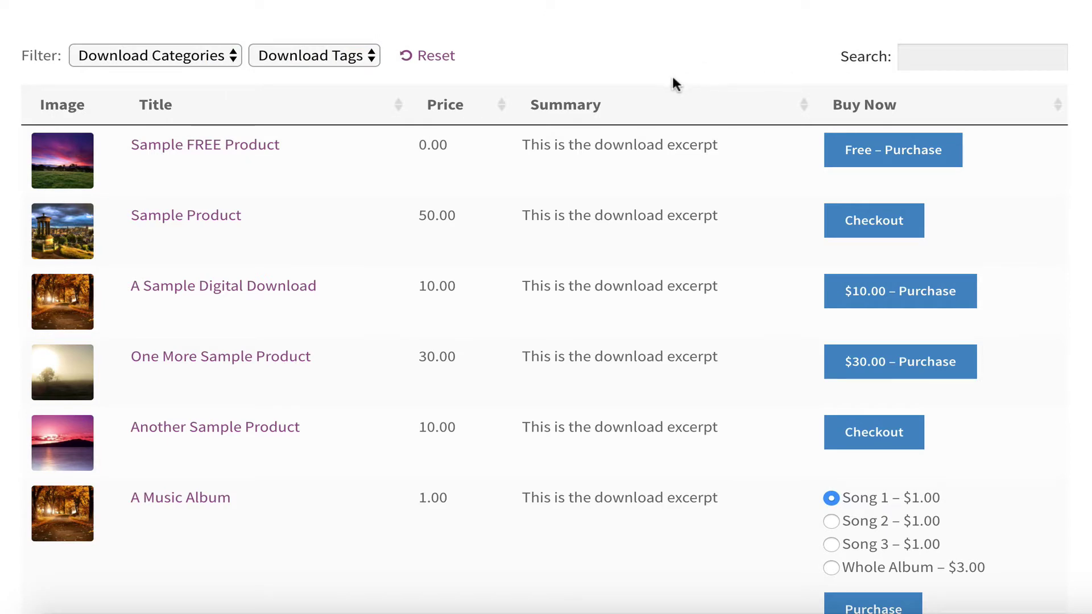
scroll(666, 98, down, 4)
scroll(669, 90, up, 4)
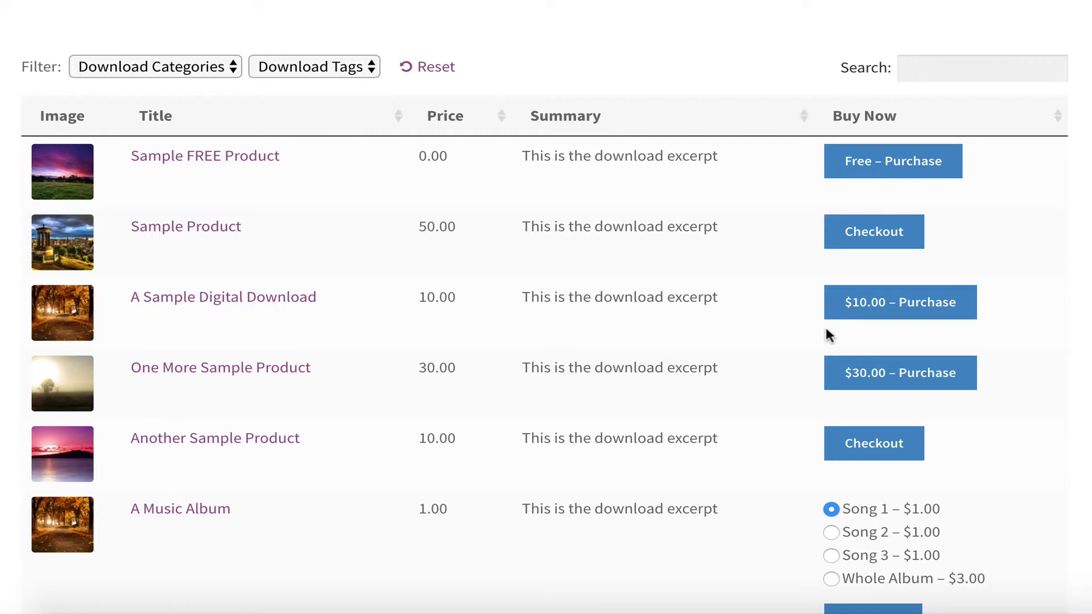
scroll(398, 146, down, 1)
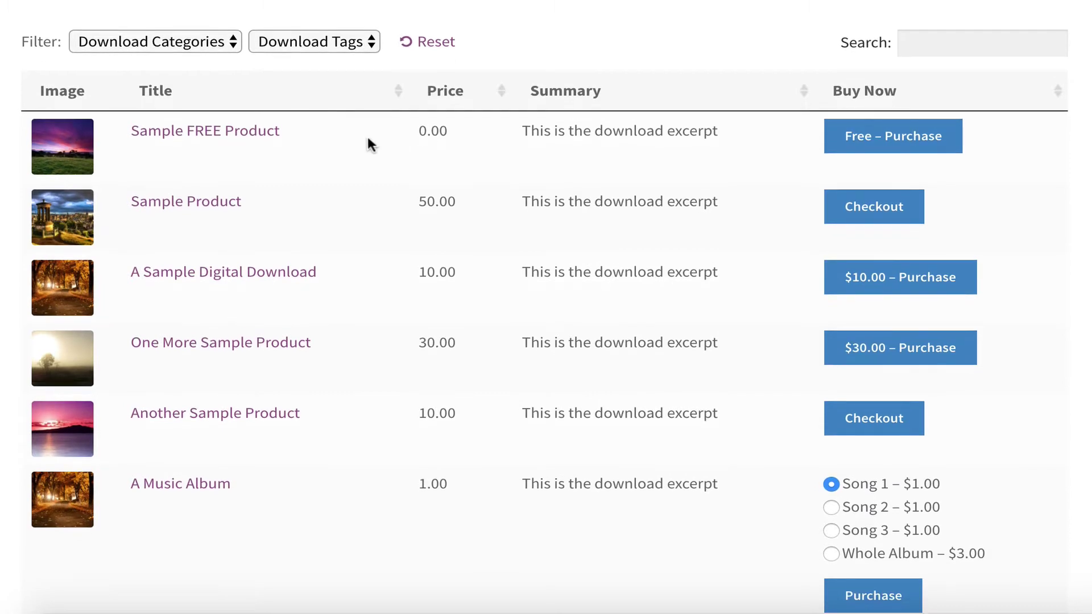
Filter the downloads table by the Video, eBooks and Music categories in turn
click(210, 43)
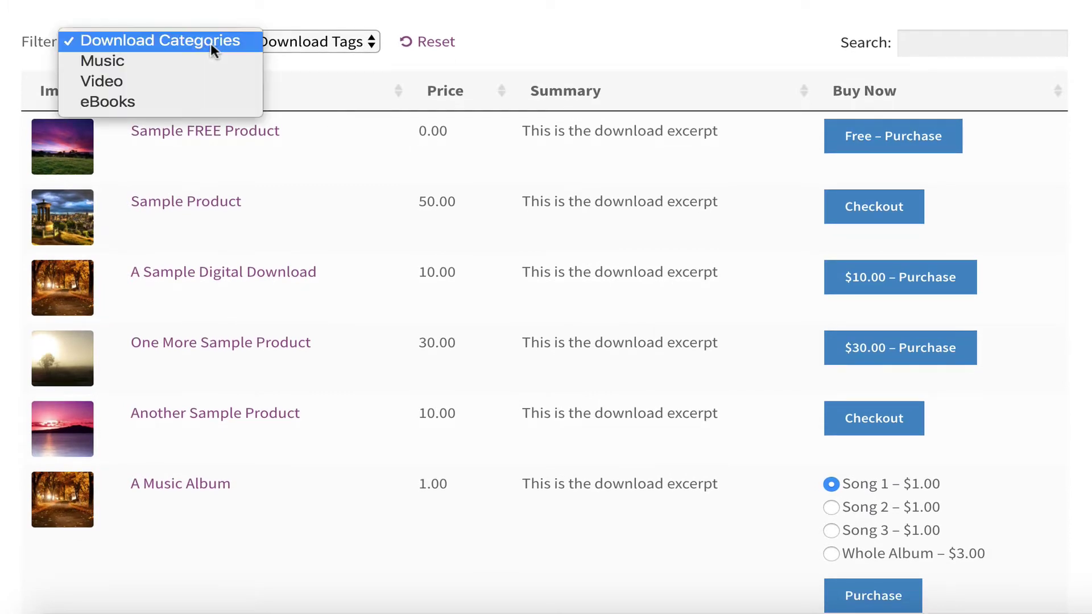
click(193, 83)
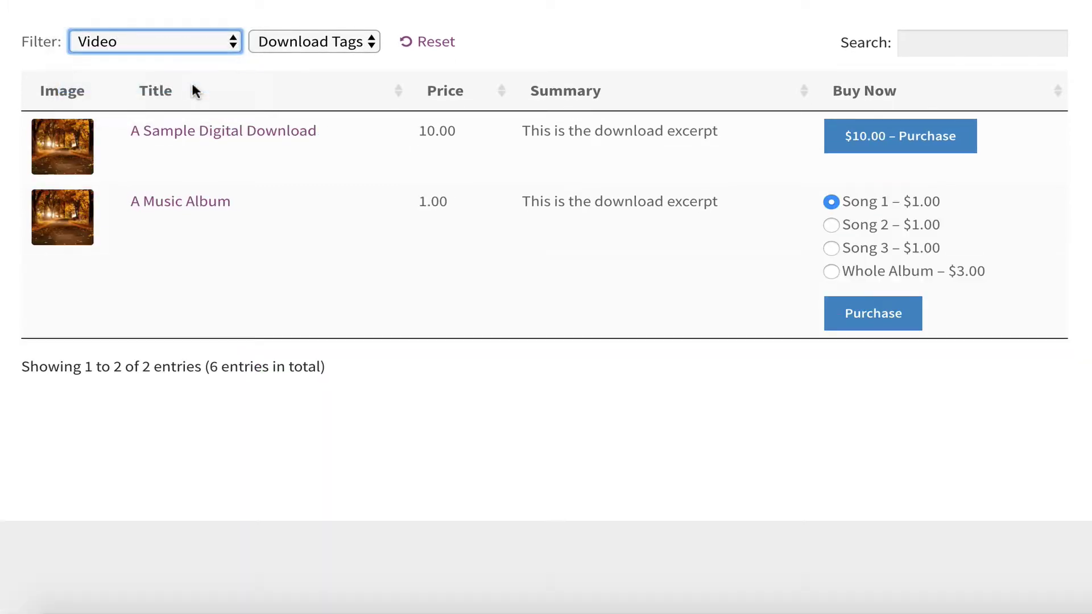
click(188, 38)
click(152, 56)
click(175, 44)
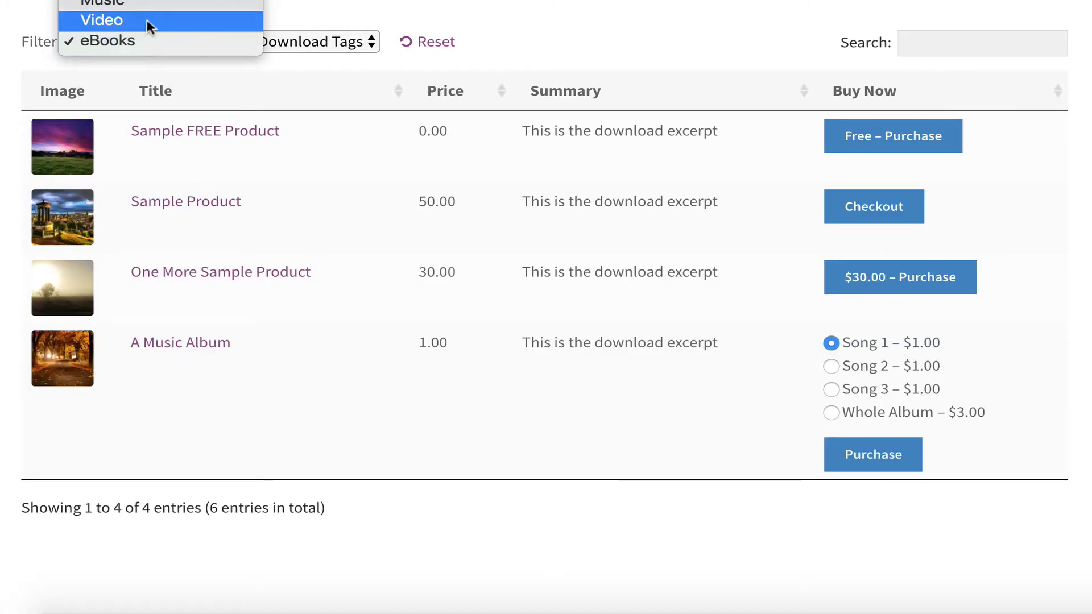
click(155, 10)
Narrow the Music downloads to Tag1, and reset the table's filters
click(340, 41)
click(327, 65)
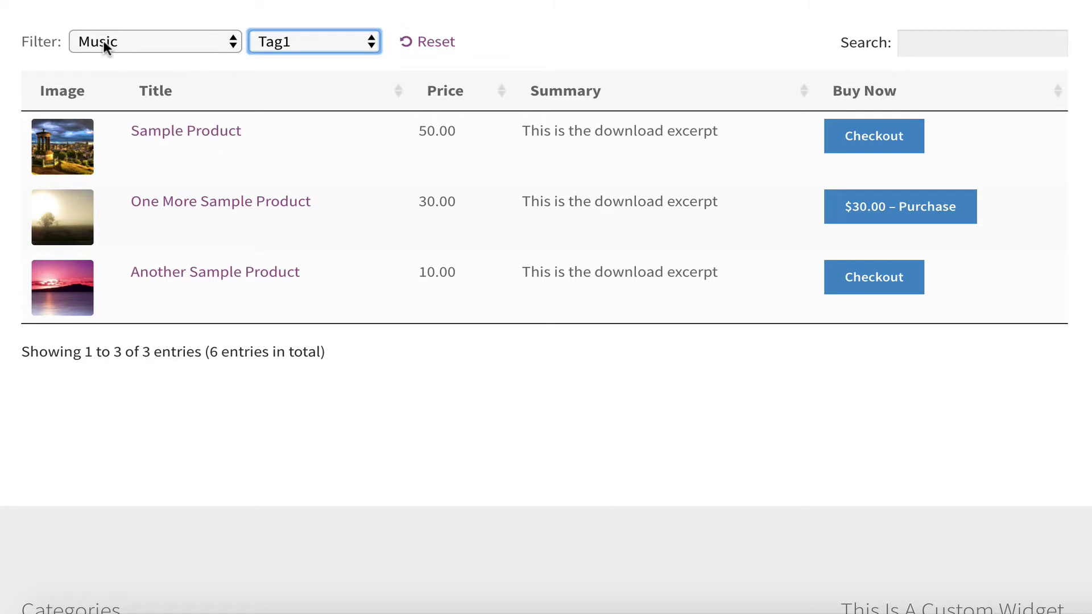
click(435, 44)
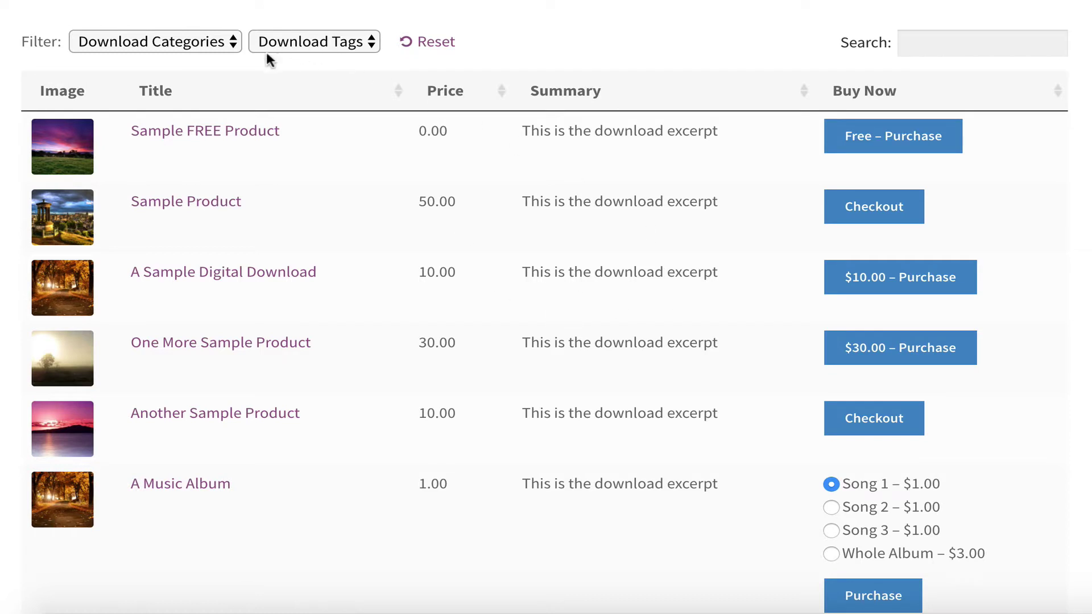
Search the downloads table for "music" and clear the search text
click(211, 43)
click(219, 43)
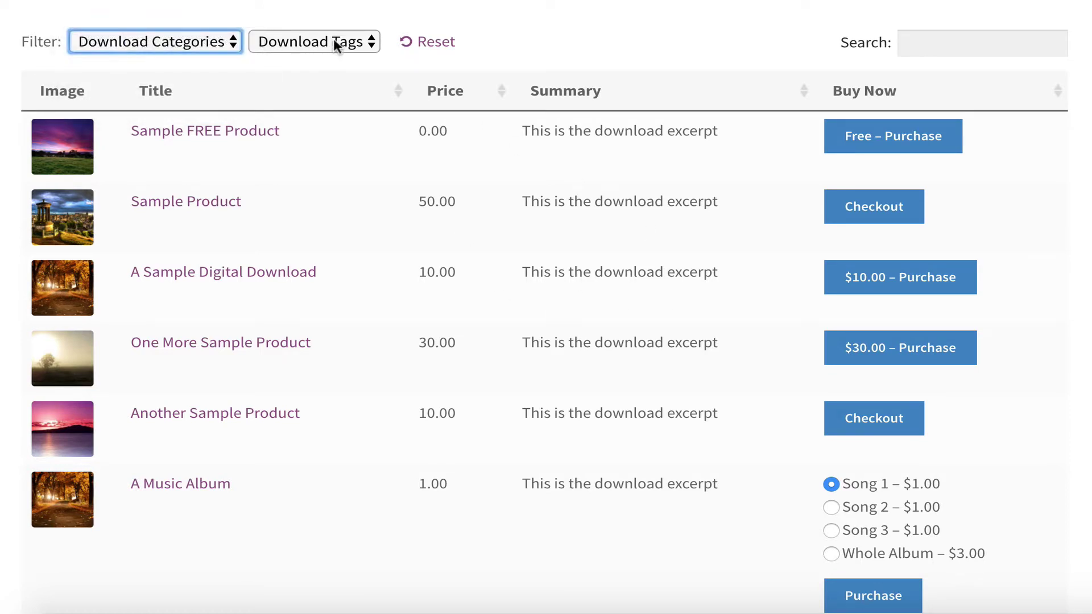
click(971, 44)
text(music)
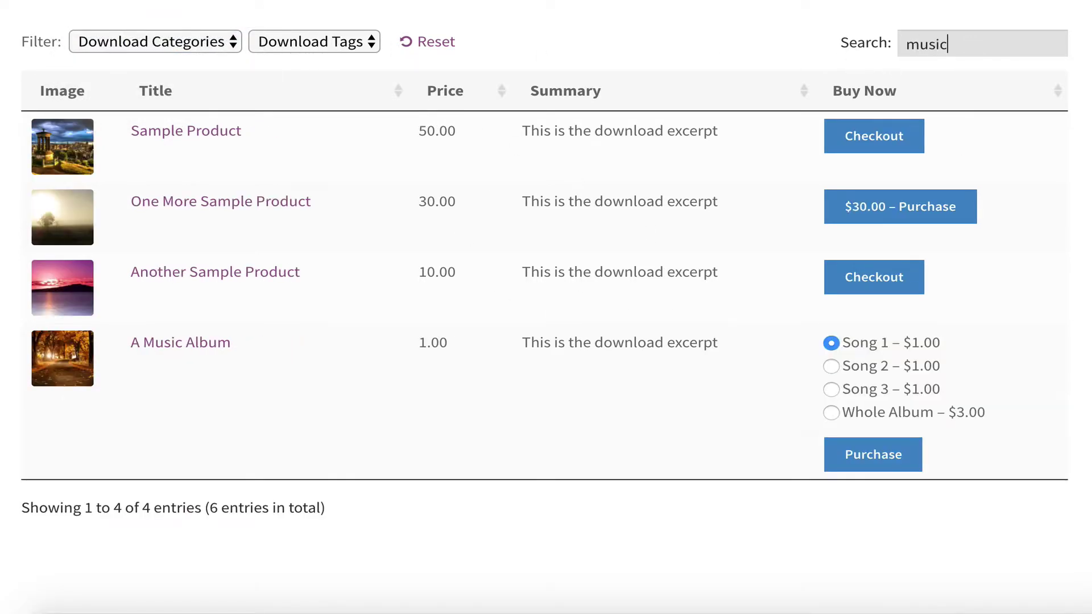
drag(967, 46, 844, 47)
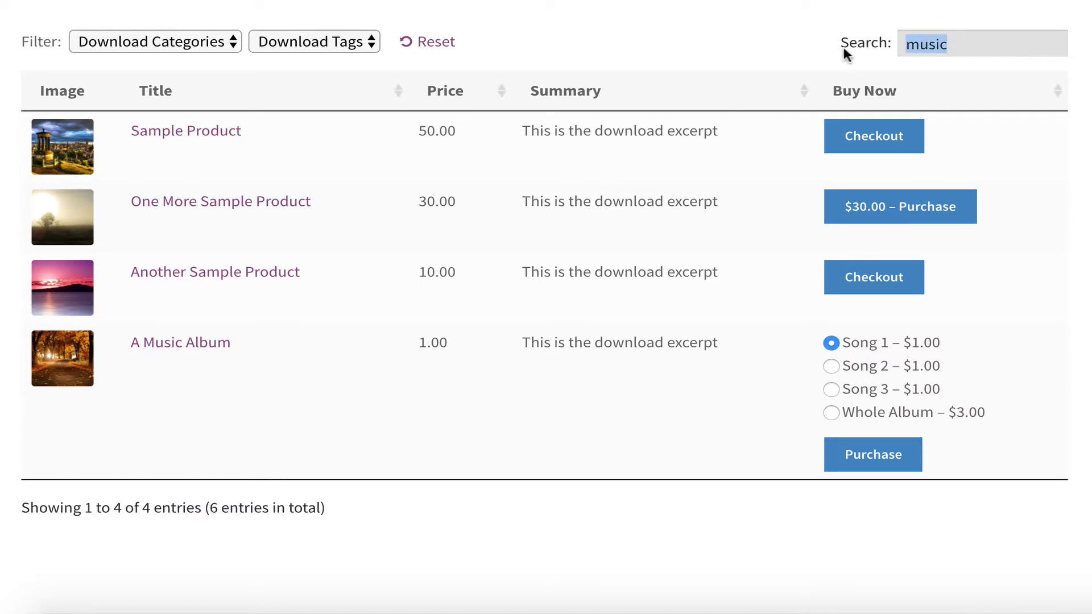
key(BackSpace)
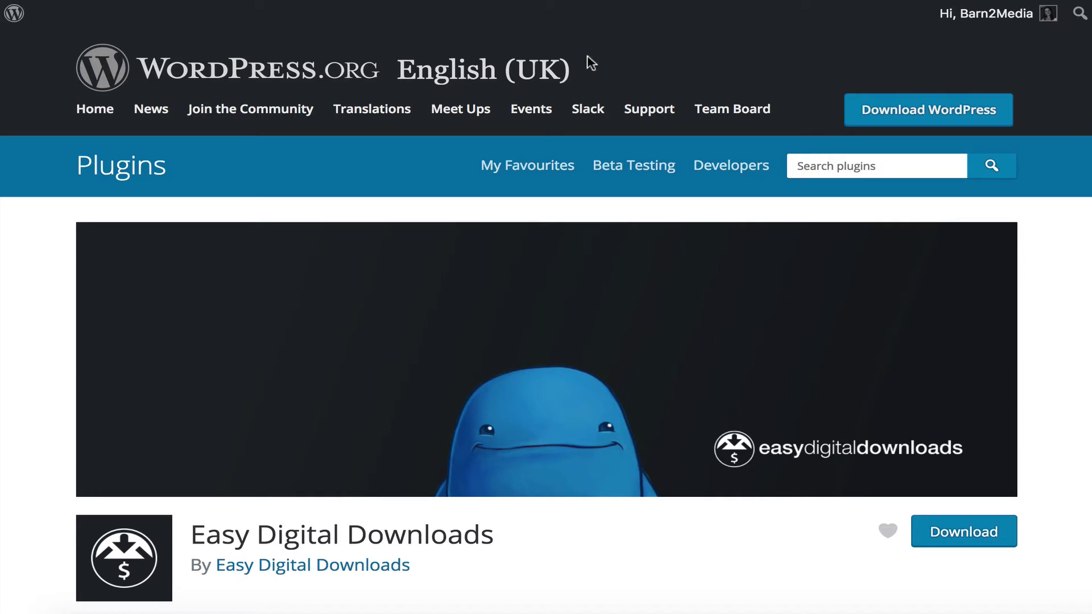
Review the Easy Digital Downloads plugin page on WordPress.org
scroll(589, 62, down, 3)
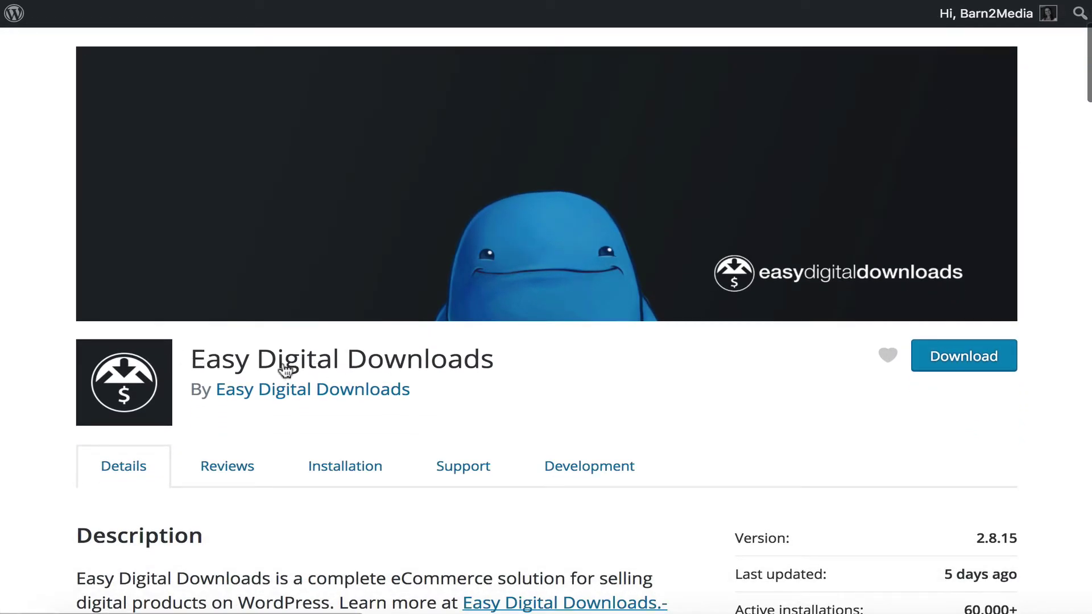
scroll(427, 381, down, 2)
scroll(428, 377, up, 5)
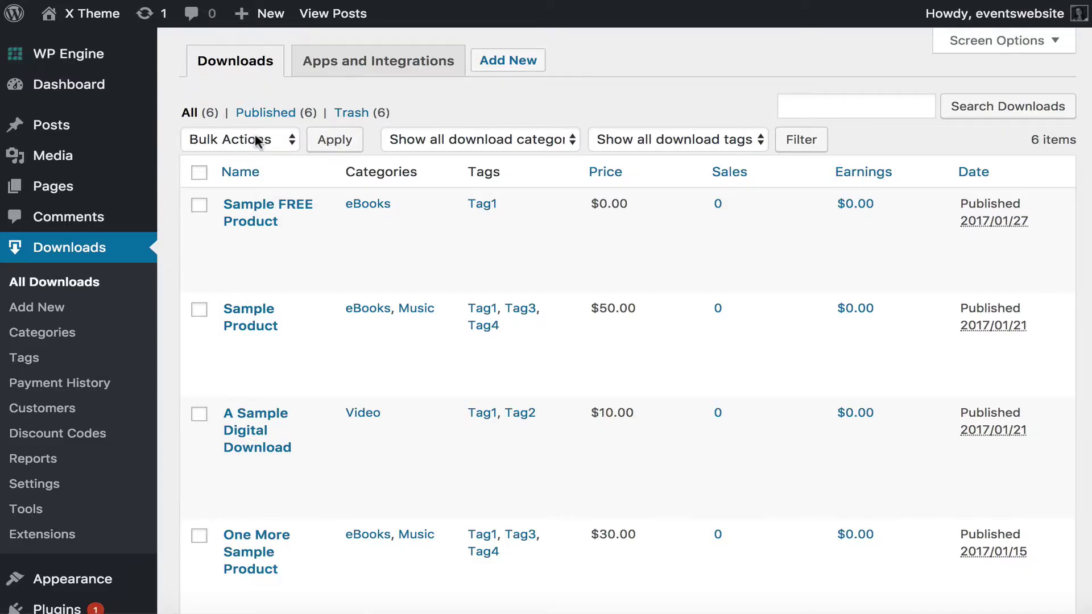
Look through all the products in the WordPress admin's Downloads list, including their categories, tags and prices
scroll(300, 328, down, 3)
scroll(299, 320, down, 4)
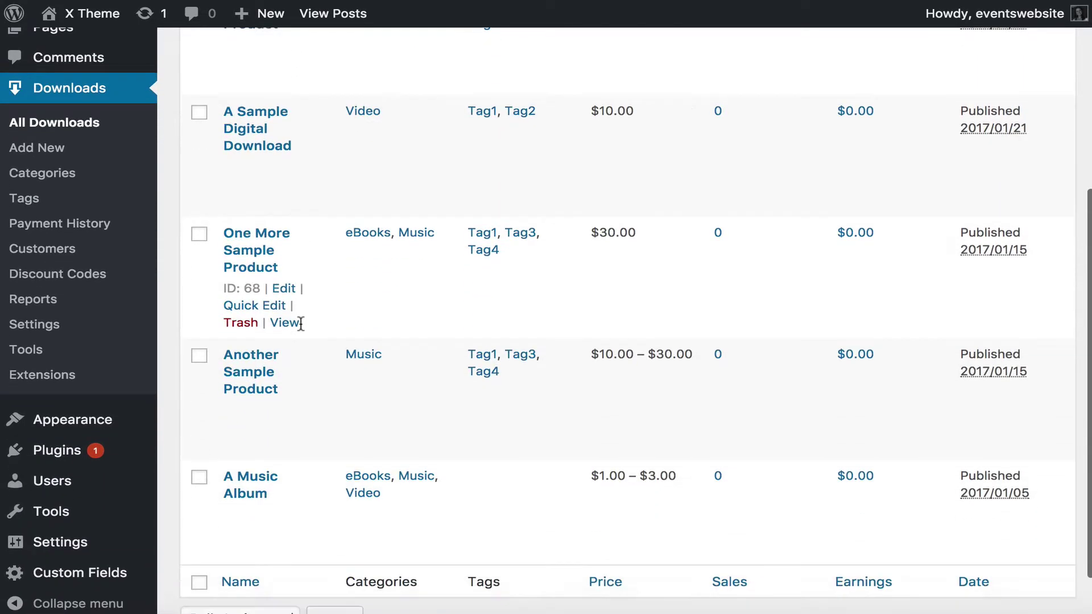
scroll(300, 319, up, 7)
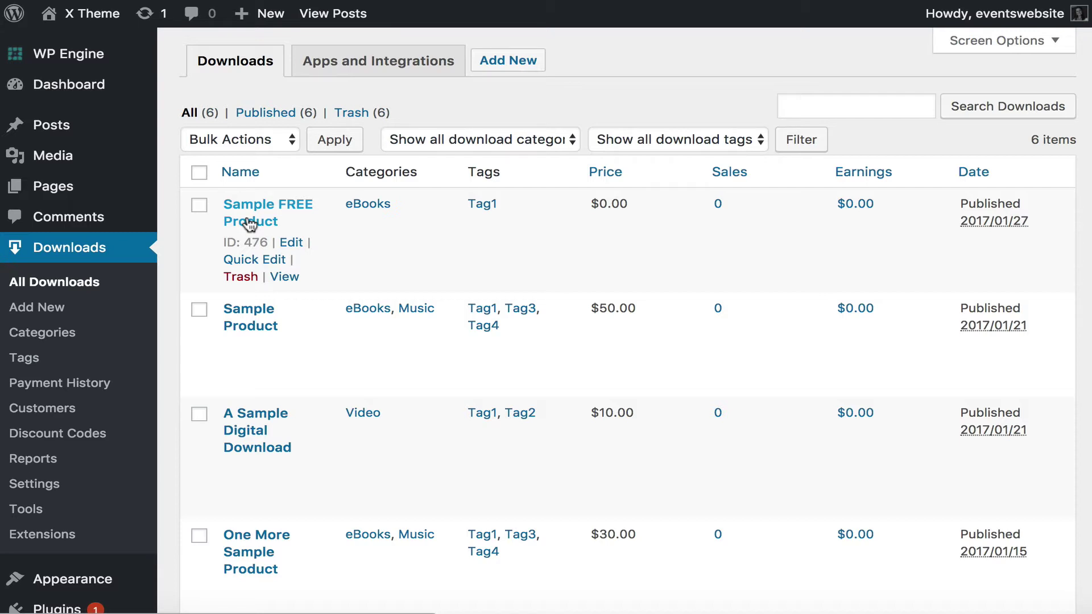
Add a new page titled "EDD Table" and set its template to Full width
mouse_move(51, 188)
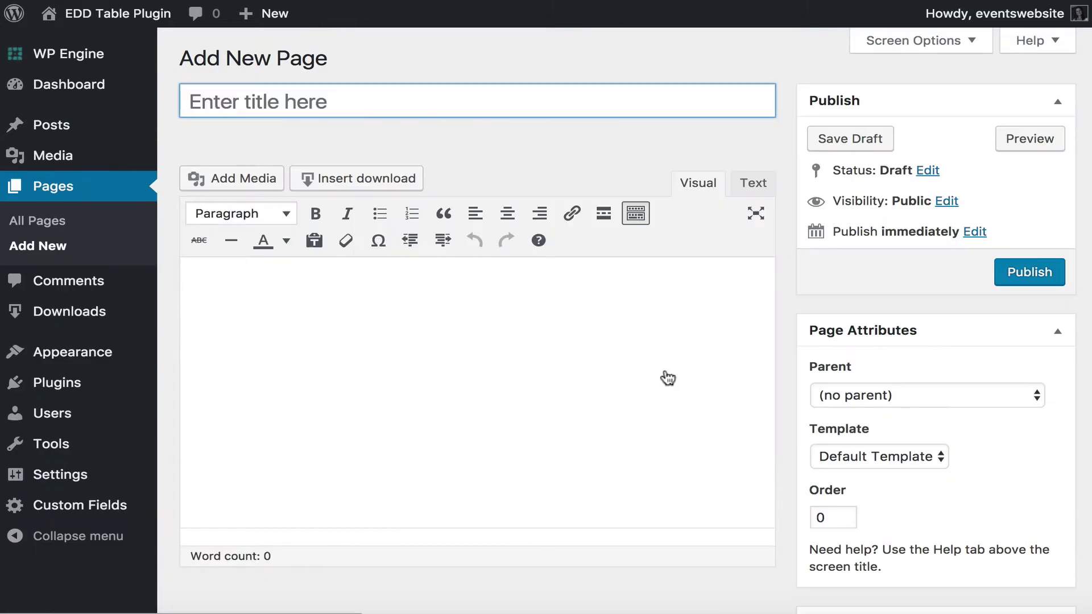
text(E)
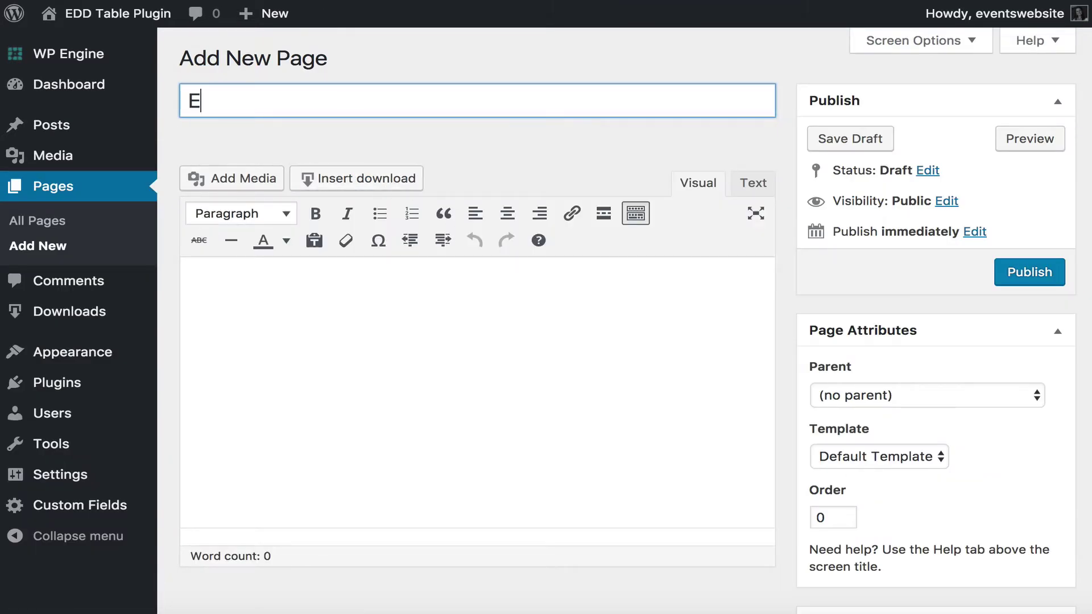
text(DD Table)
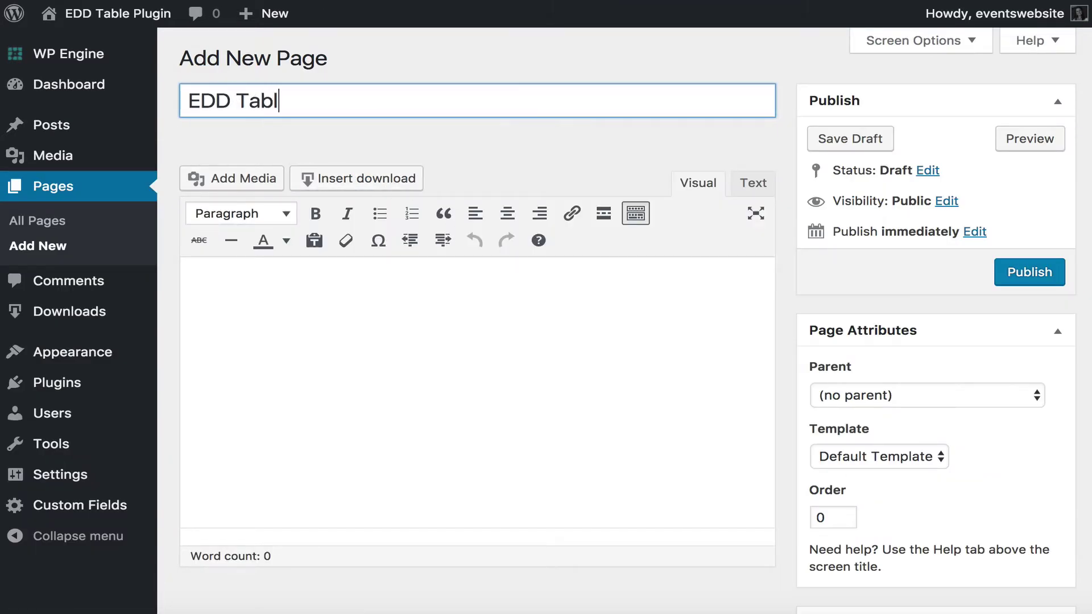
click(834, 457)
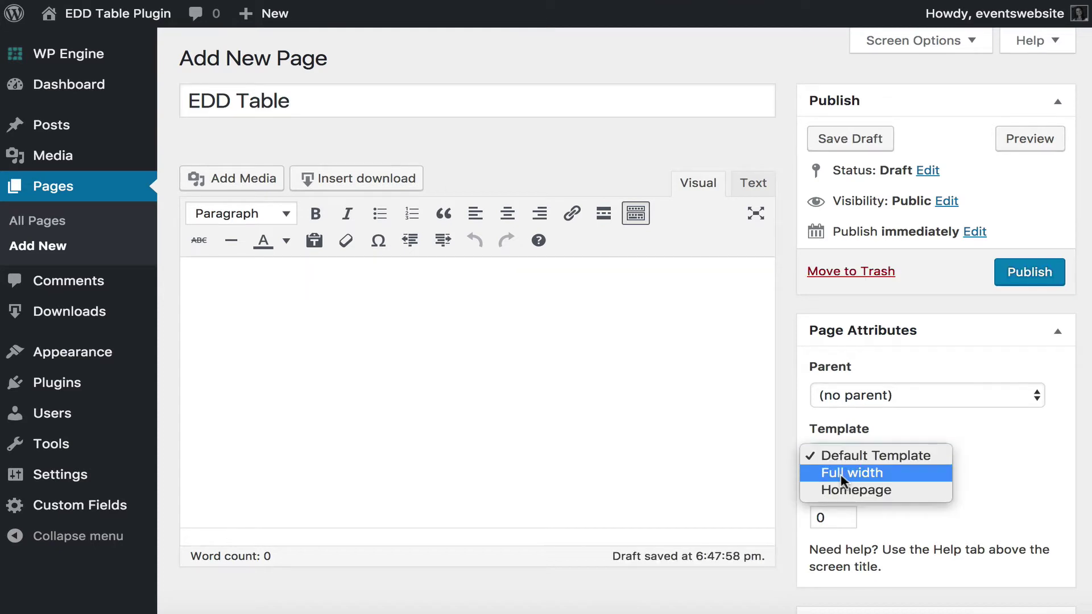
click(839, 472)
Begin a shortcode in the page content with [posts_table post_type="download"
click(359, 334)
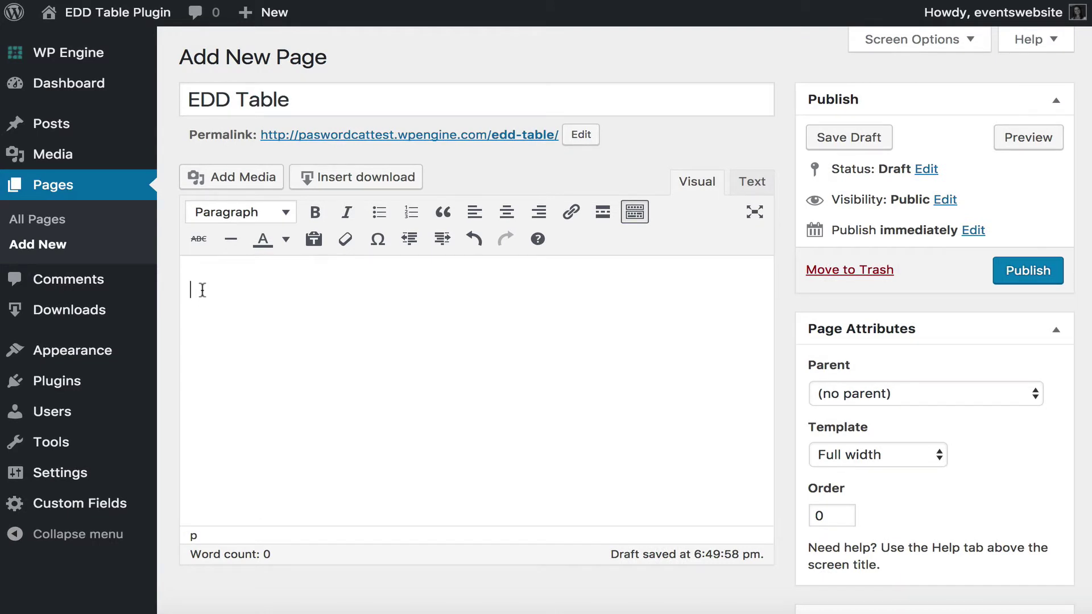
text([posta)
key(BackSpace)
text(s_table)
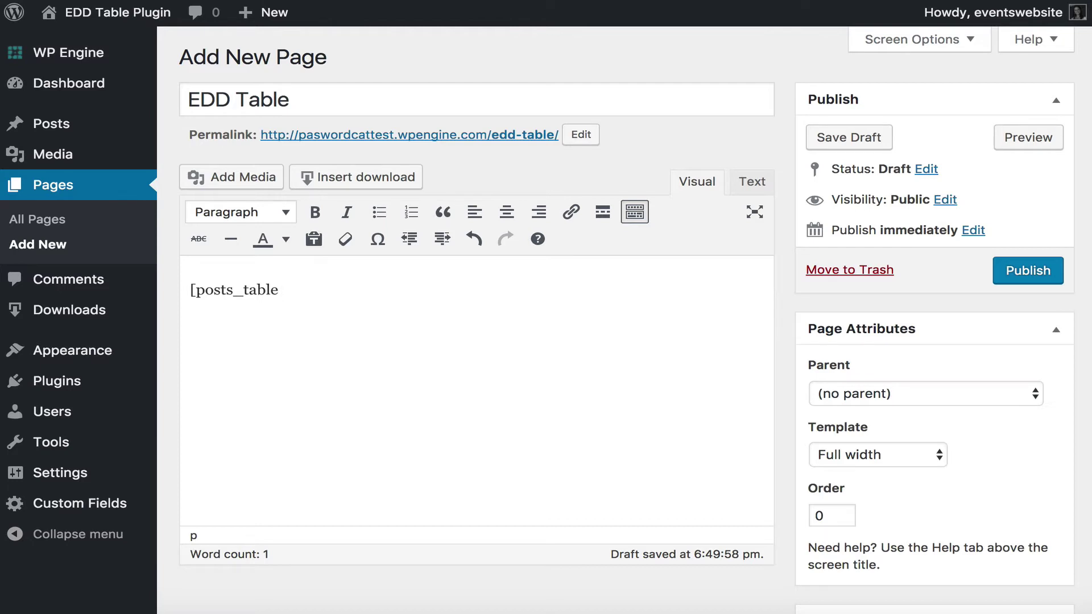
text(post_type="down)
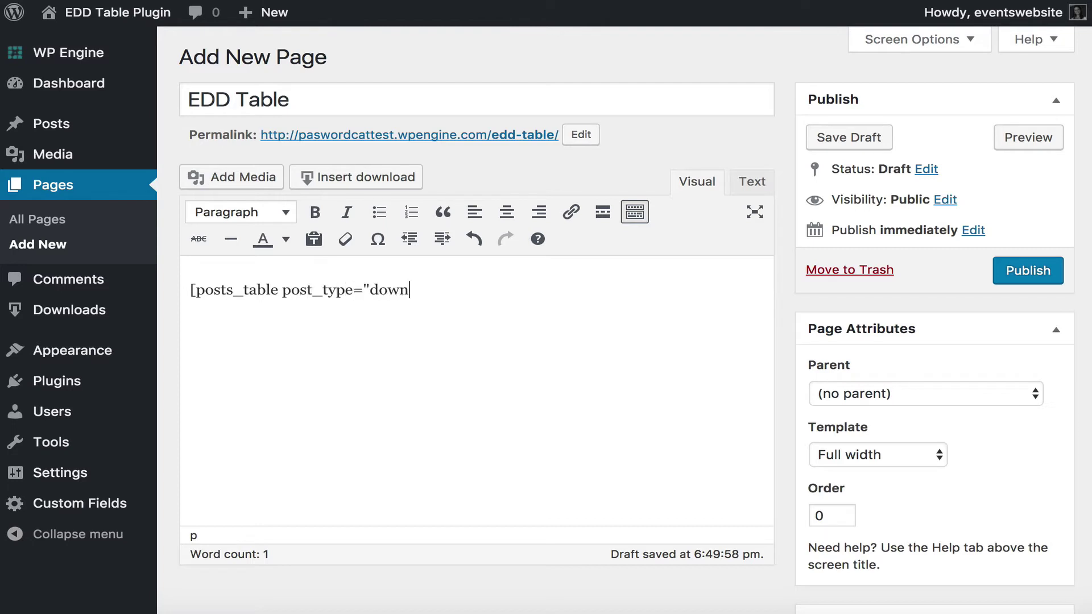
text(load")
Complete the shortcode with columns="image,title,cf:edd_price,excerpt"]
mouse_move(81, 318)
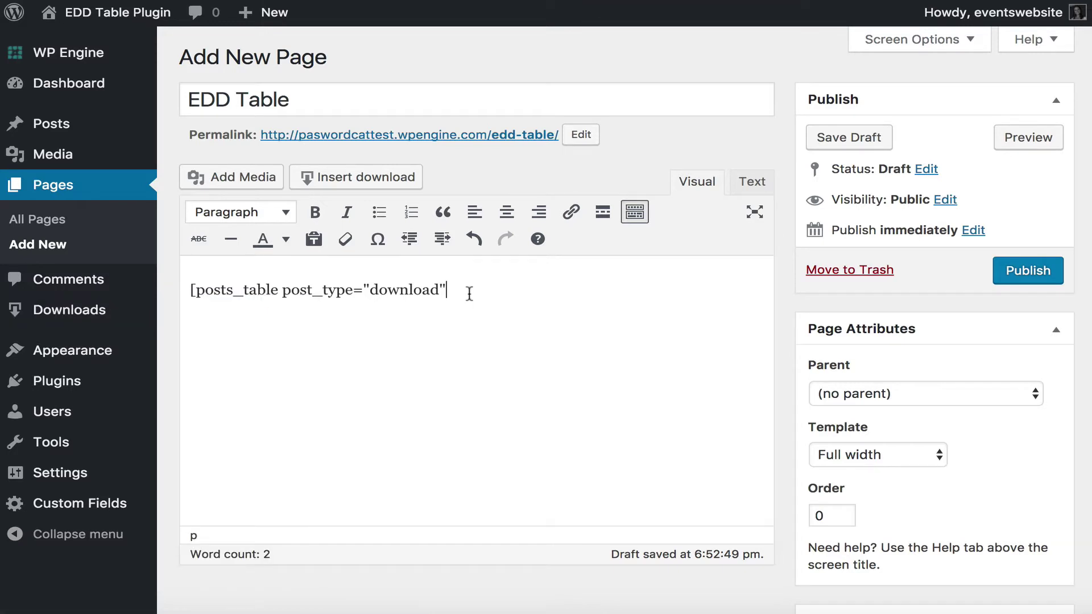
text(columns=")
text(image,title,)
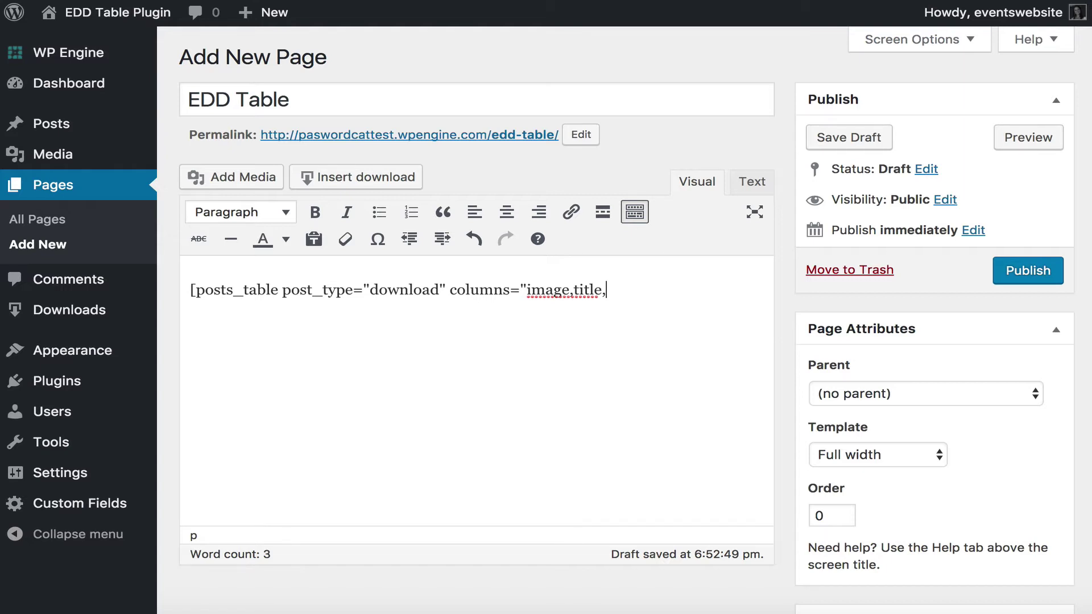
text(cf:)
text(edd_)
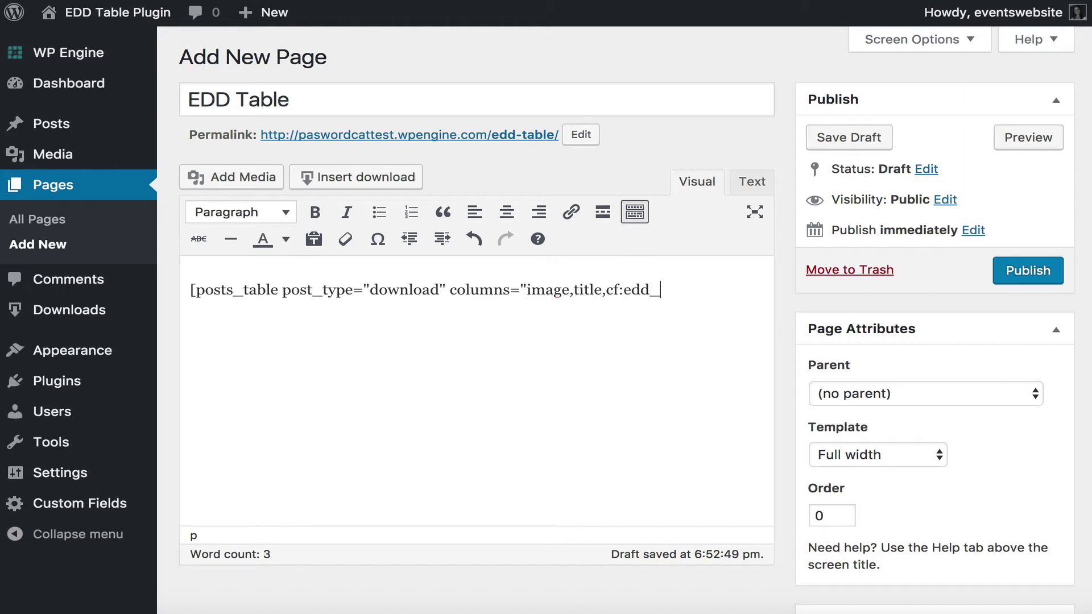
text(price)
text(,)
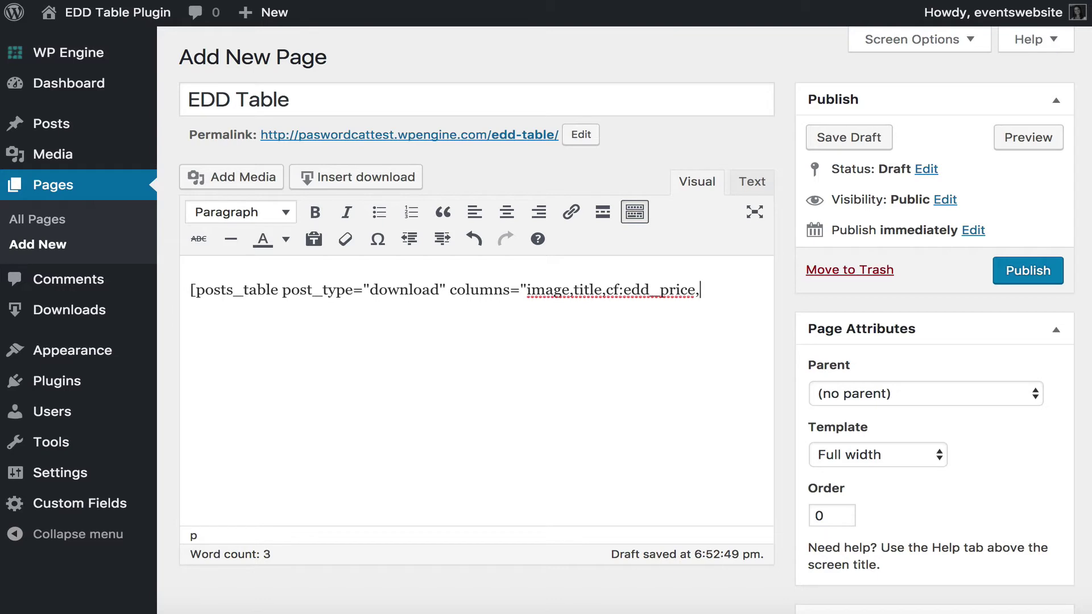
text(excerpt"])
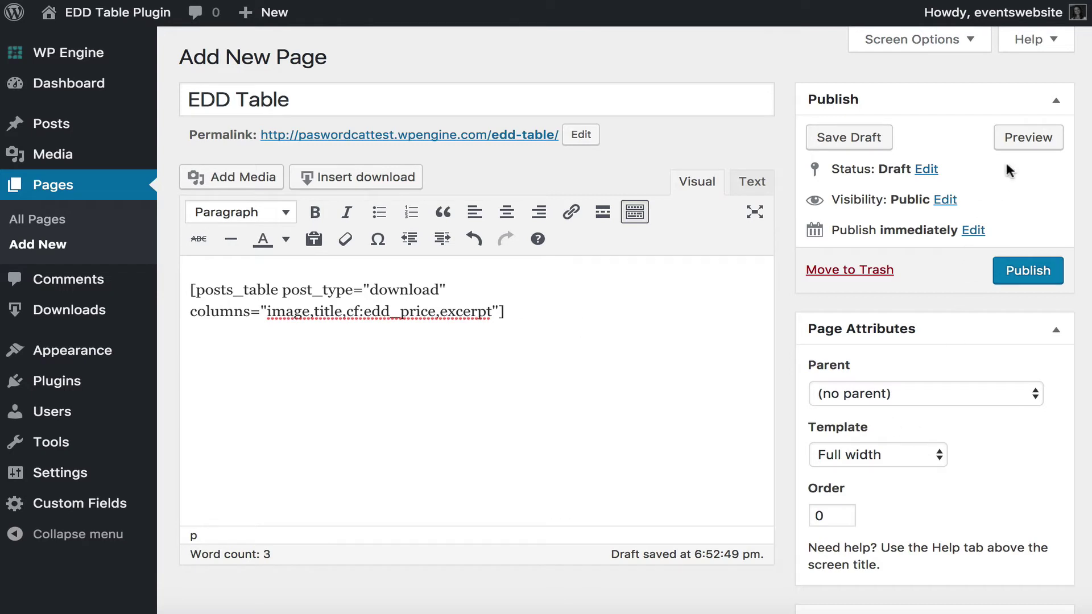
Preview the EDD Table page and check the generated downloads table
click(1010, 141)
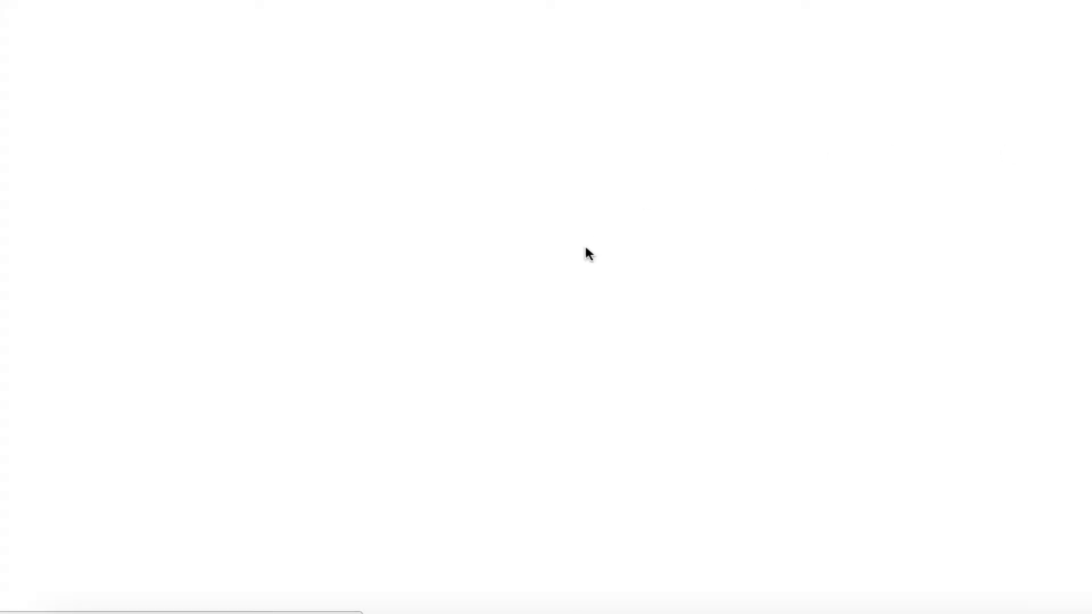
scroll(585, 251, down, 3)
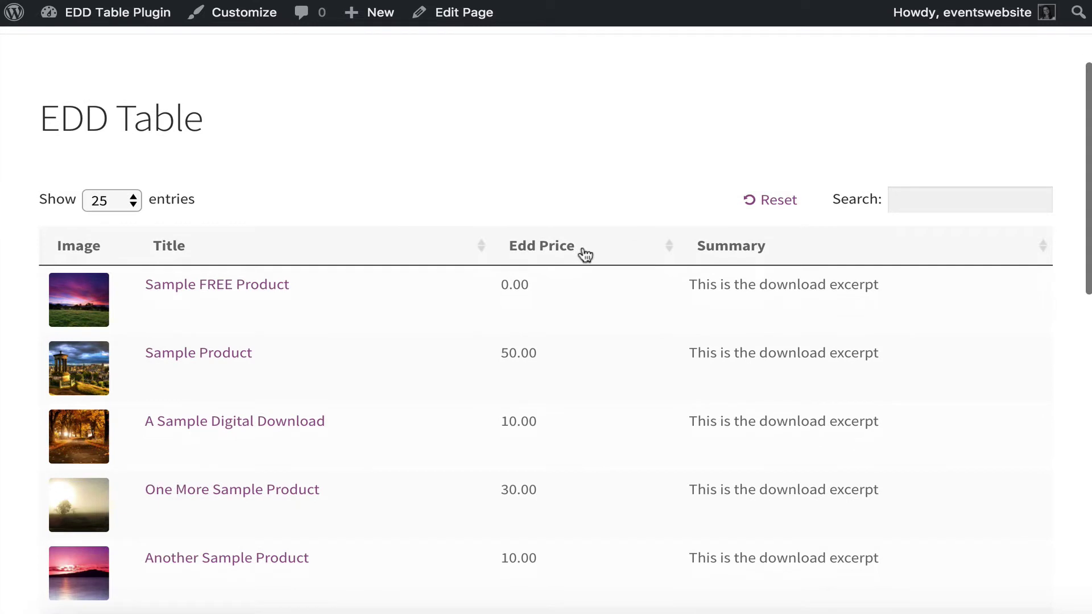
scroll(583, 252, down, 2)
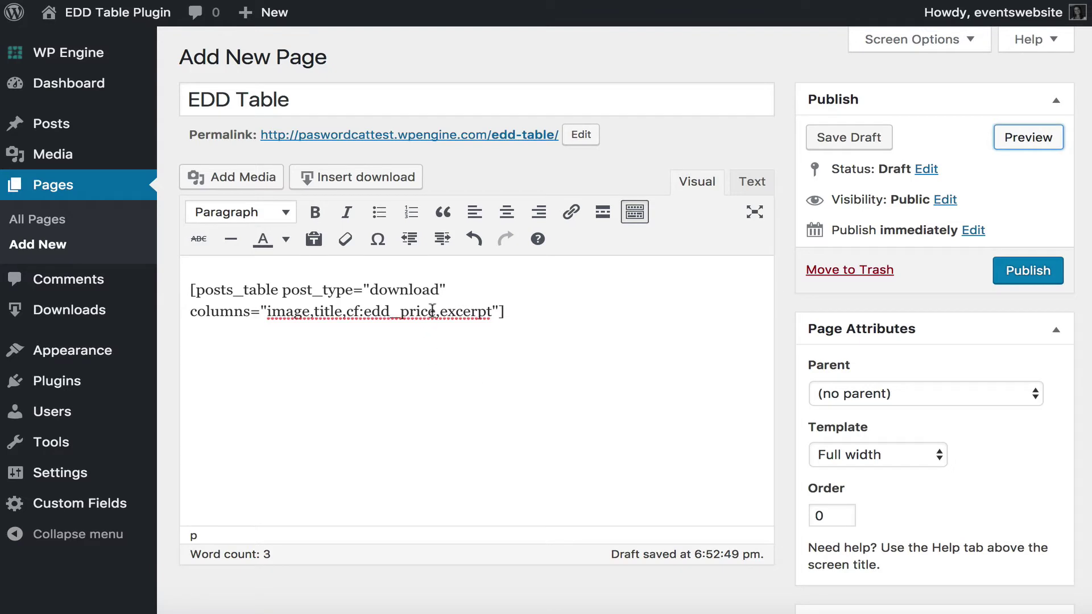
Give the price column the custom heading Price by changing its shortcode entry to cf:edd_price:Price
click(435, 310)
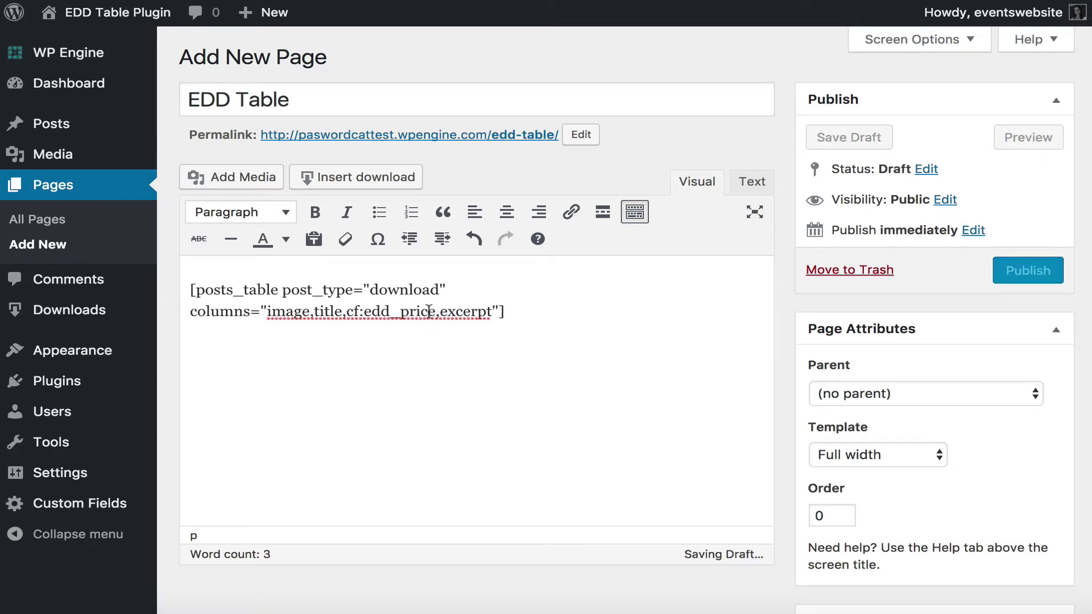
text(:)
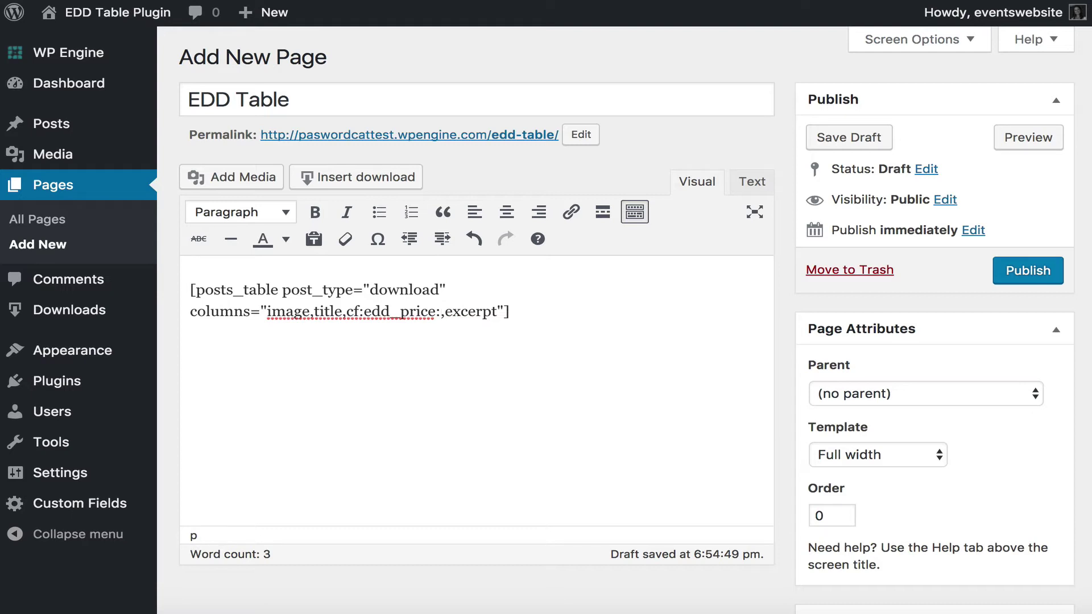
text(Price)
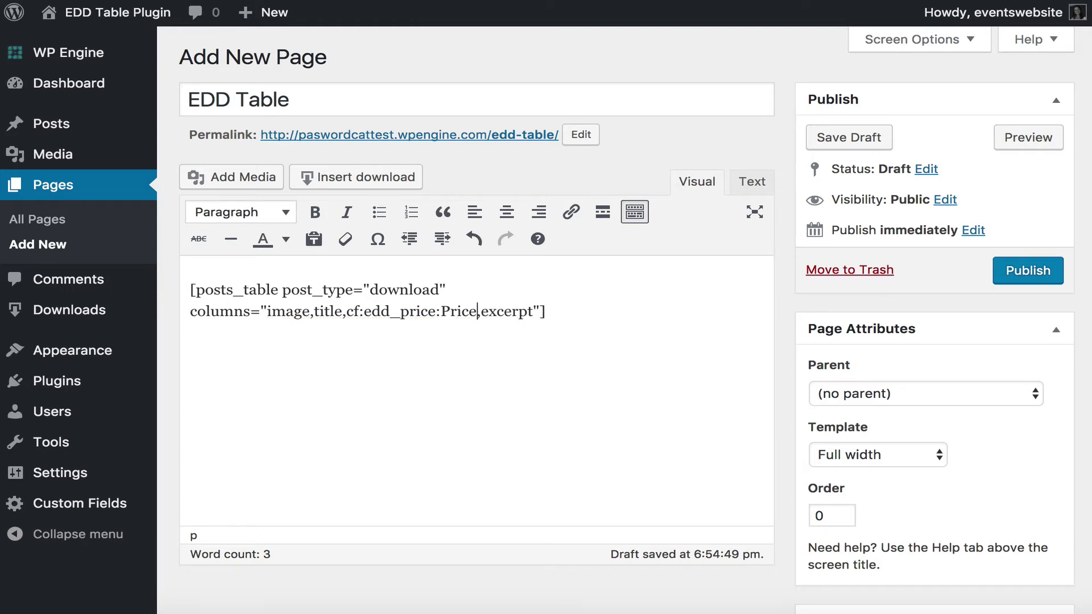
Preview the EDD Table page and check the heading of the price column in the downloads table
click(1018, 143)
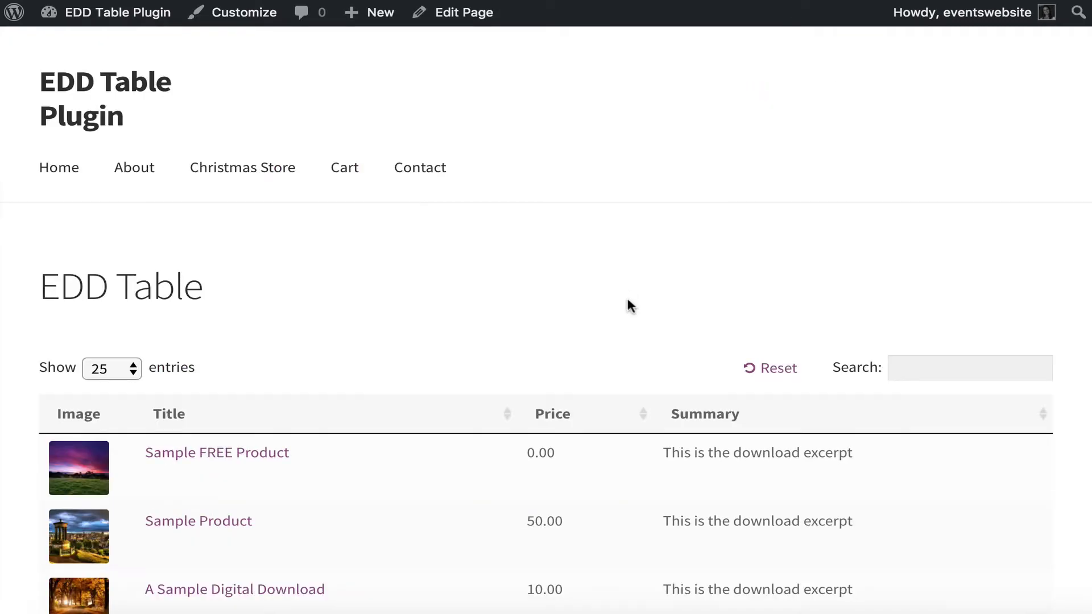
scroll(626, 297, down, 3)
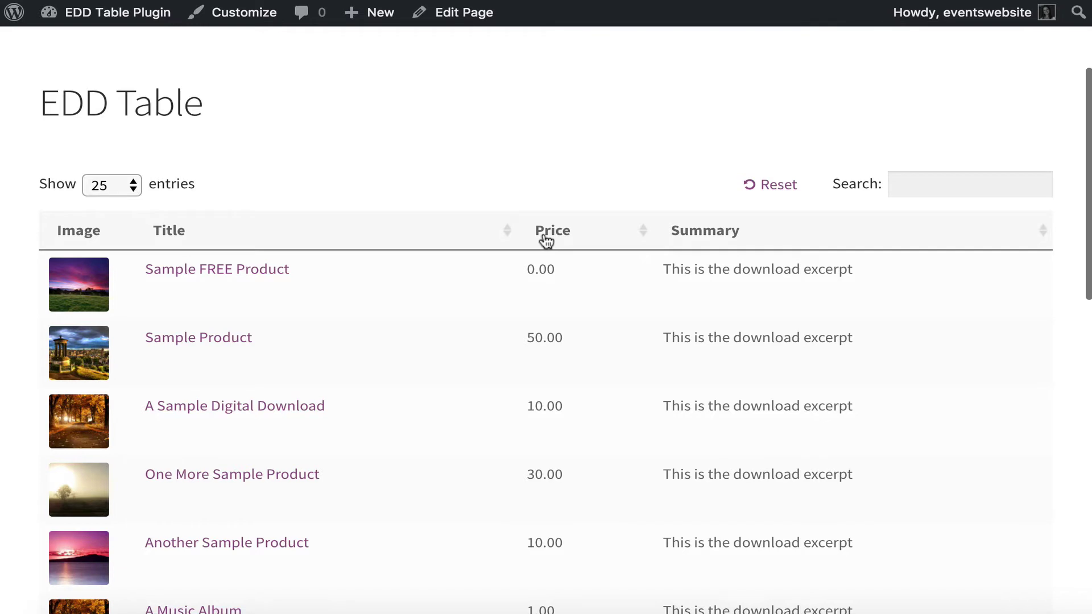
scroll(546, 242, down, 2)
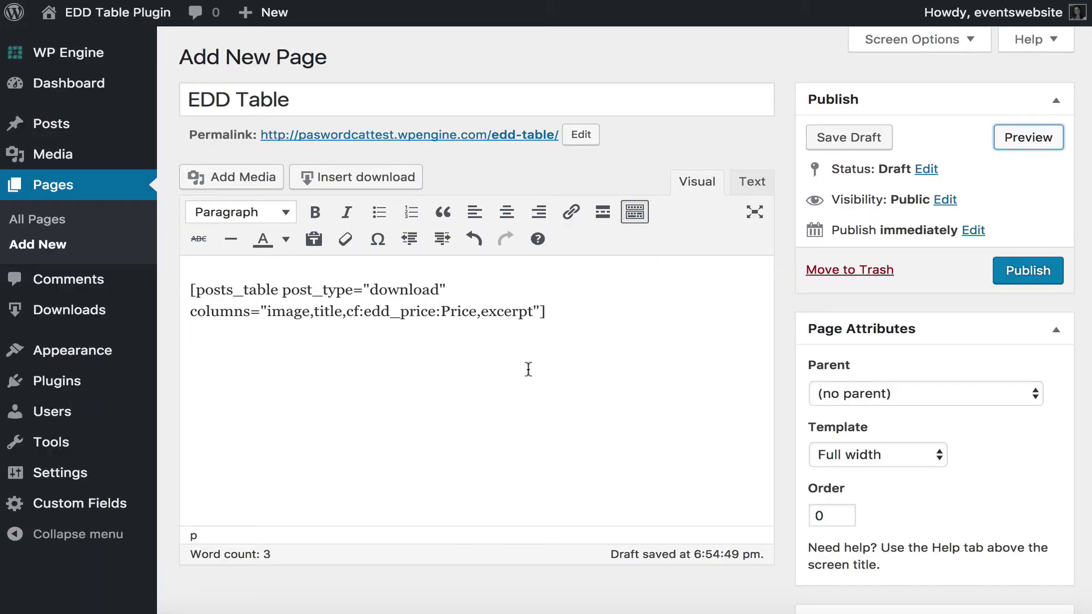
Open Custom Fields in a separate browser tab and start a new field group titled EDD
mouse_move(74, 511)
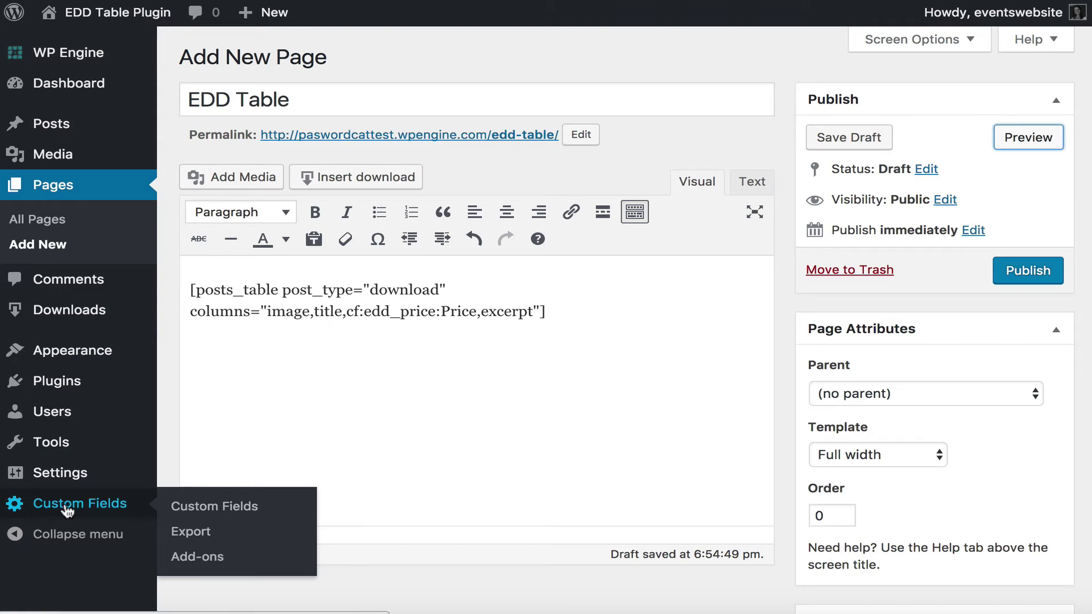
mouse_move(57, 384)
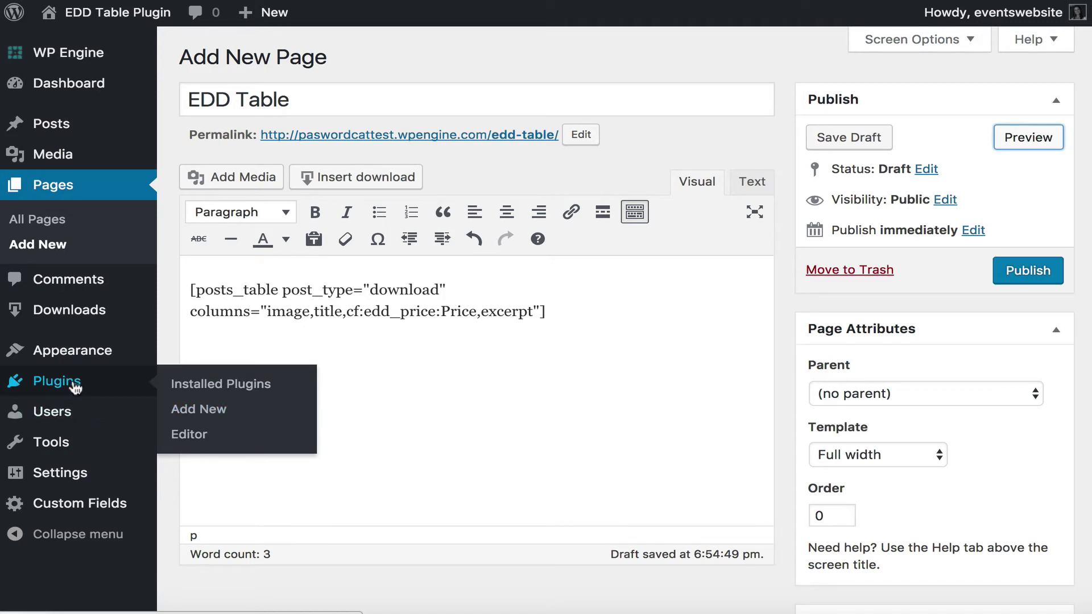
right_click(67, 512)
click(122, 415)
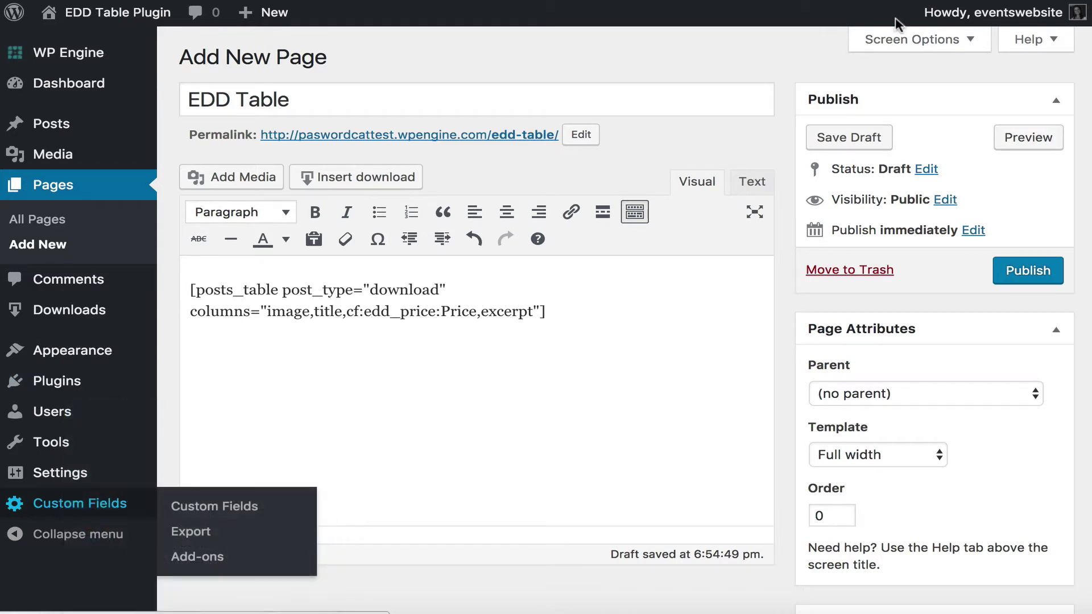
key(ctrl+Tab)
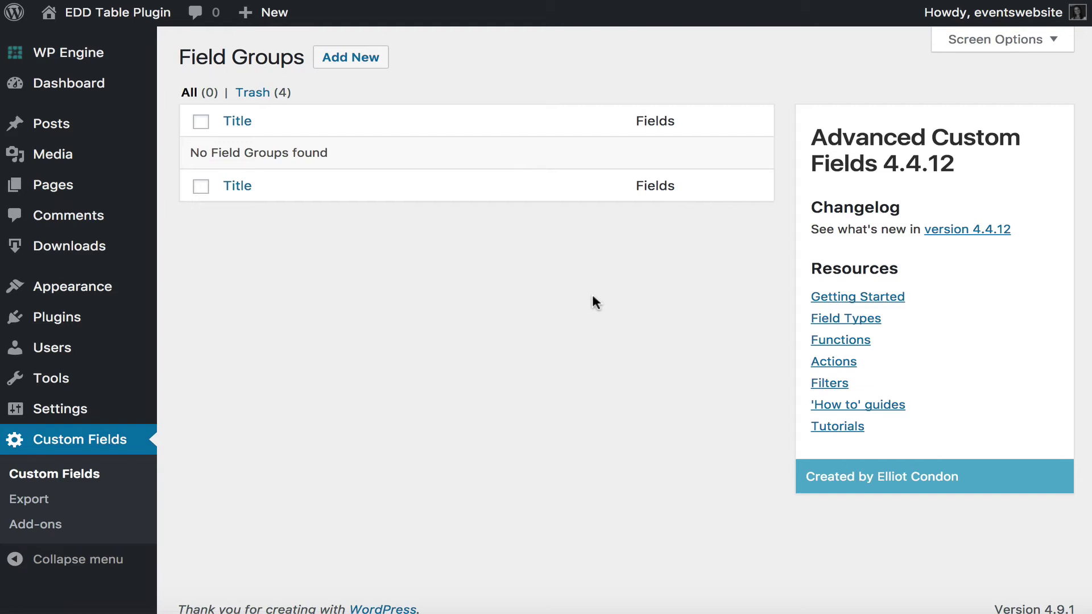
click(357, 59)
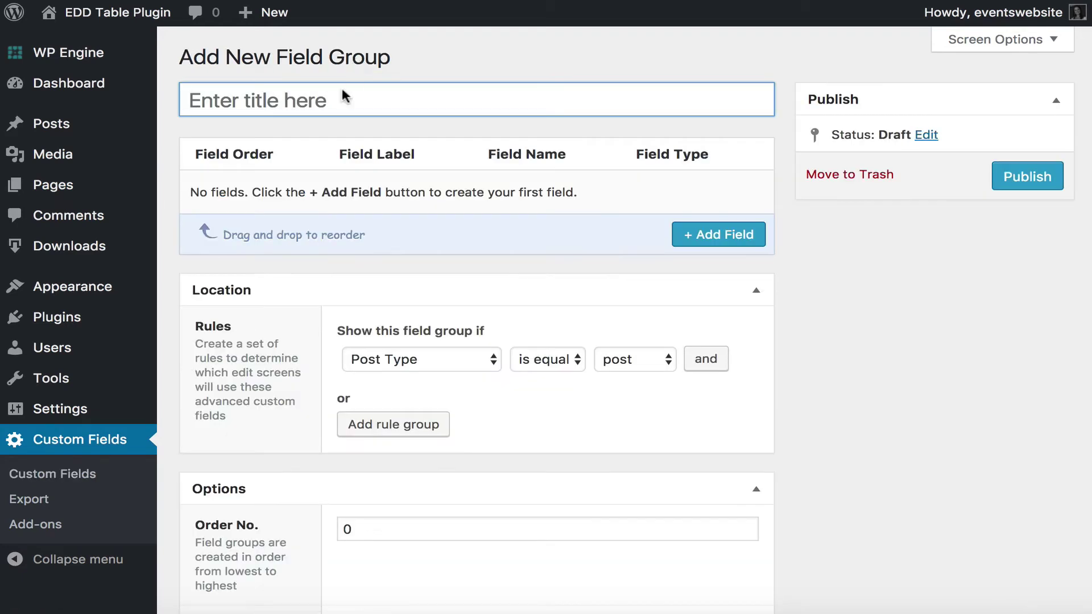
text(EDD)
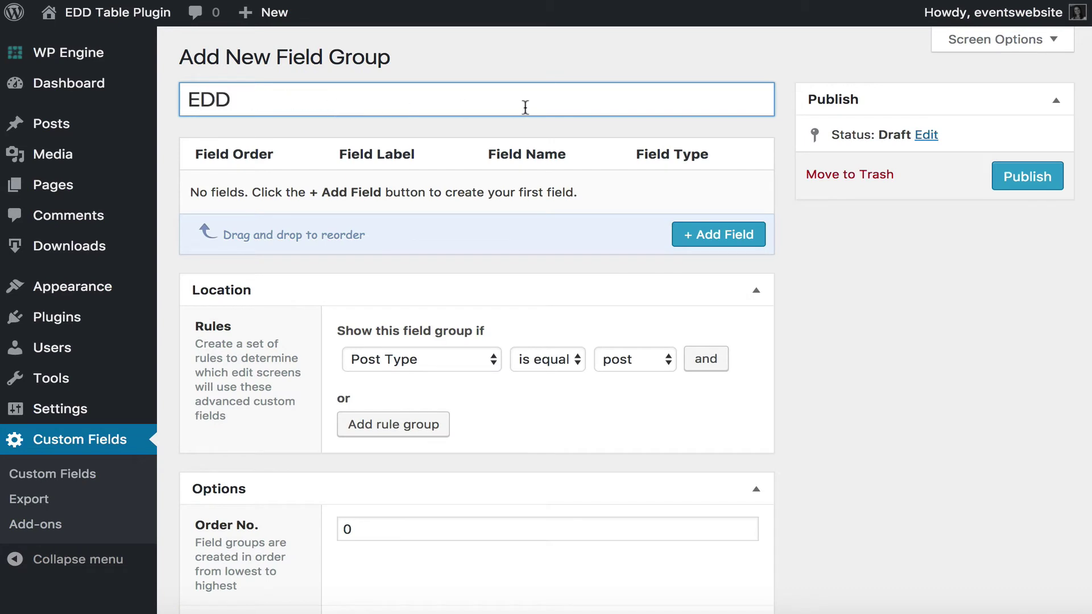
Add a field to the EDD field group with the label EDD Button and the field name edd_button
click(717, 239)
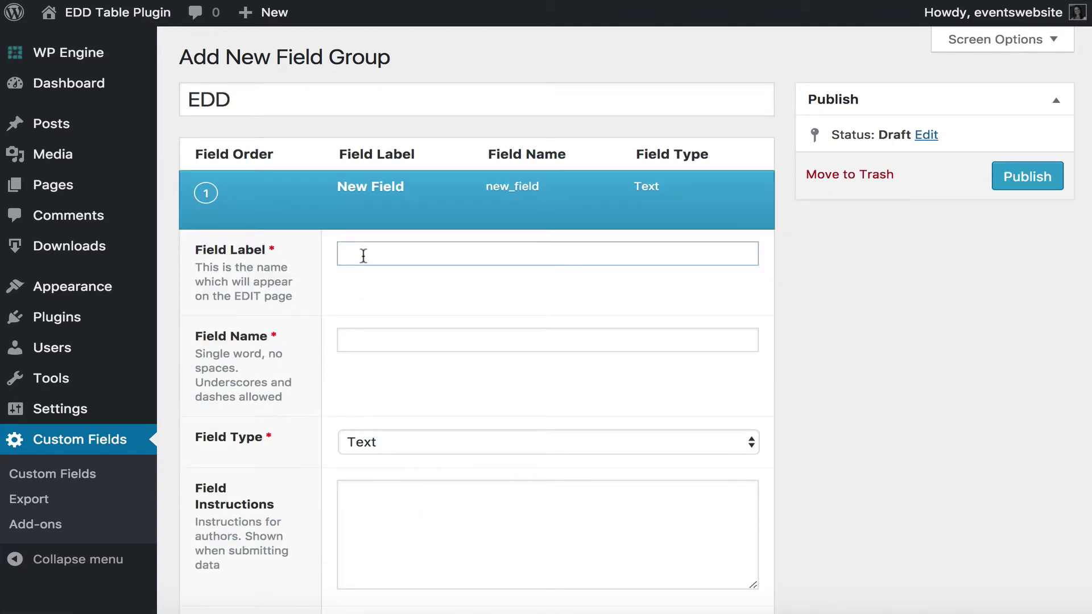
text(E)
text(DD)
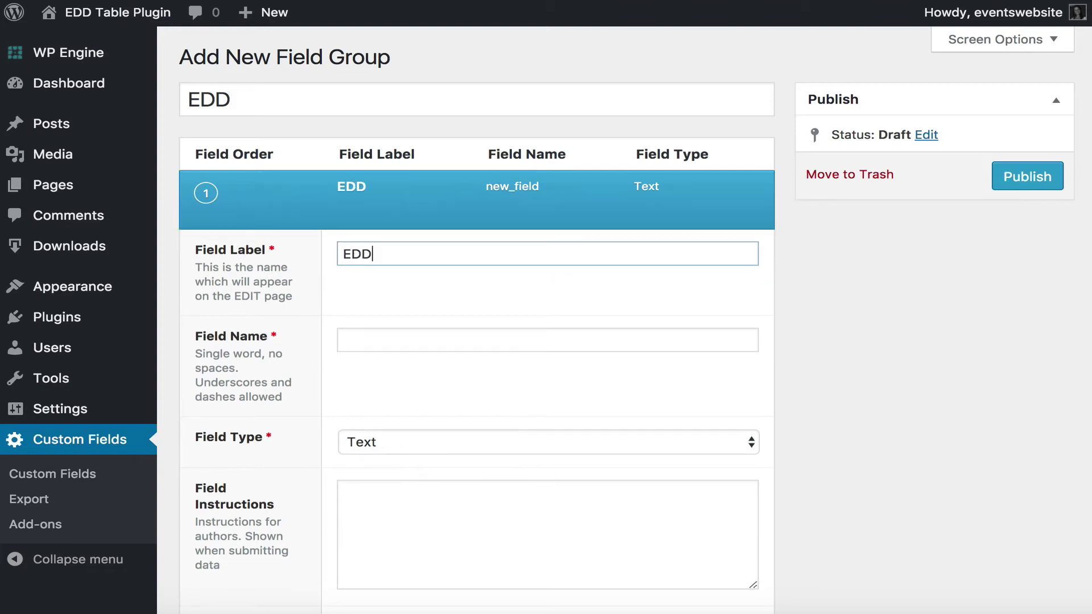
text( Price)
key(BackSpace)
key(BackSpace)
key(BackSpace)
key(BackSpace)
key(BackSpace)
text(Button)
key(Tab)
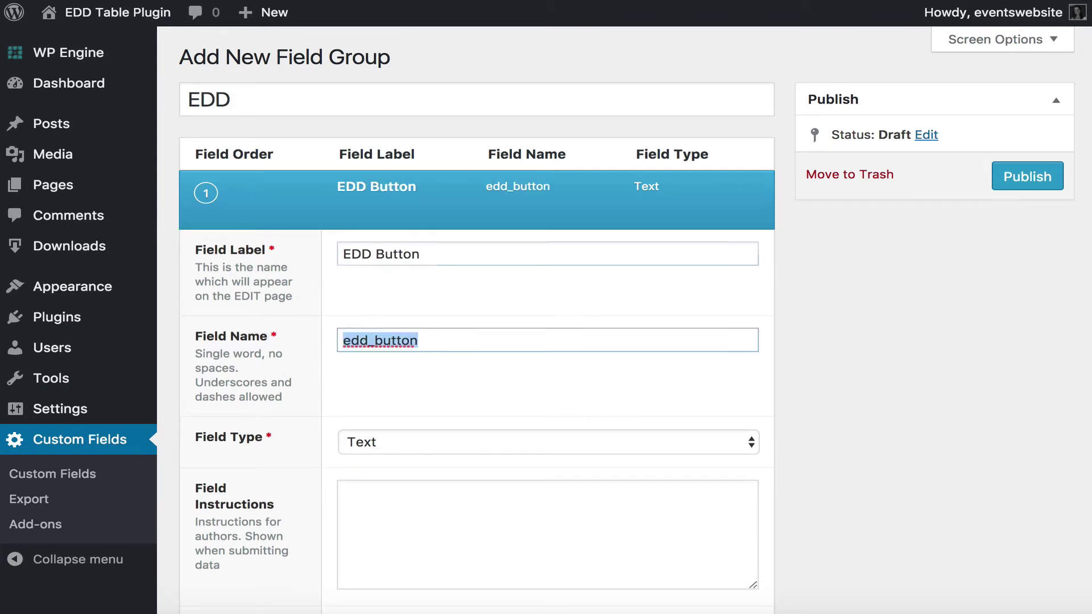
click(390, 340)
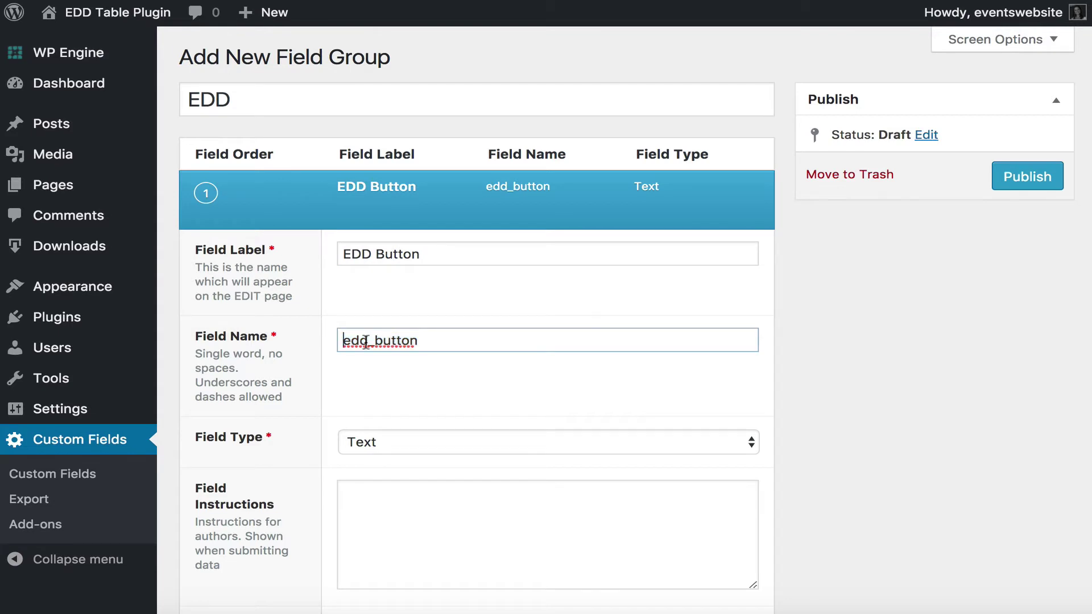
drag(344, 340, 319, 339)
click(421, 340)
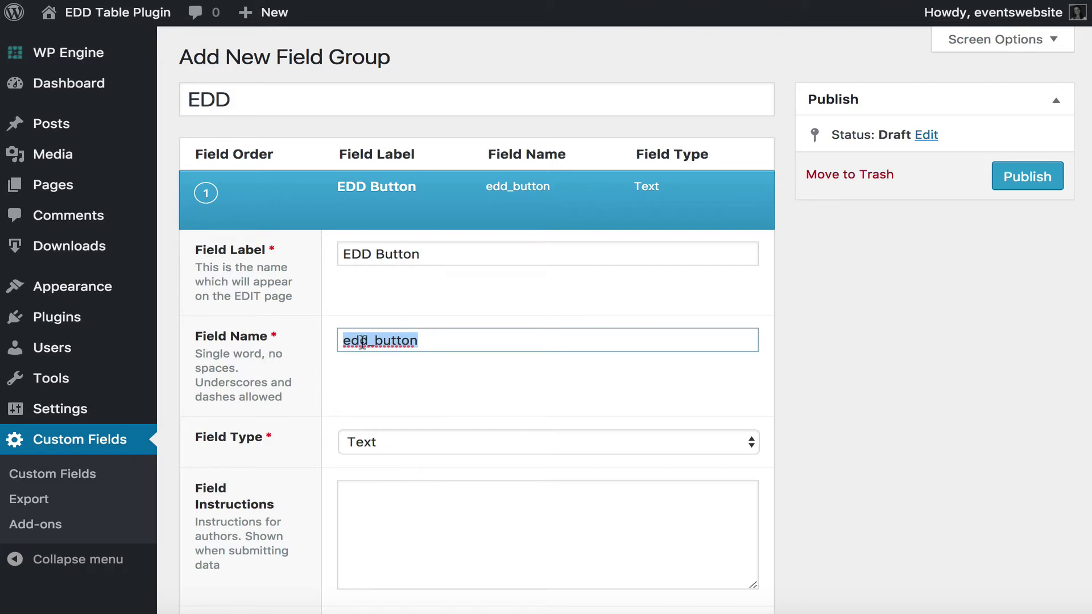
click(344, 341)
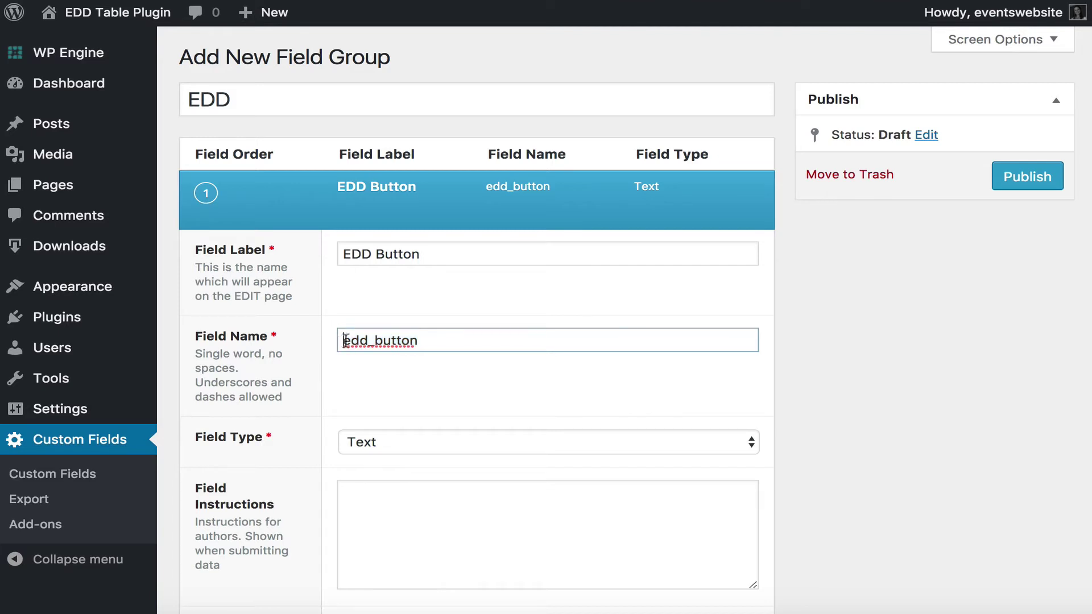
drag(343, 341, 422, 340)
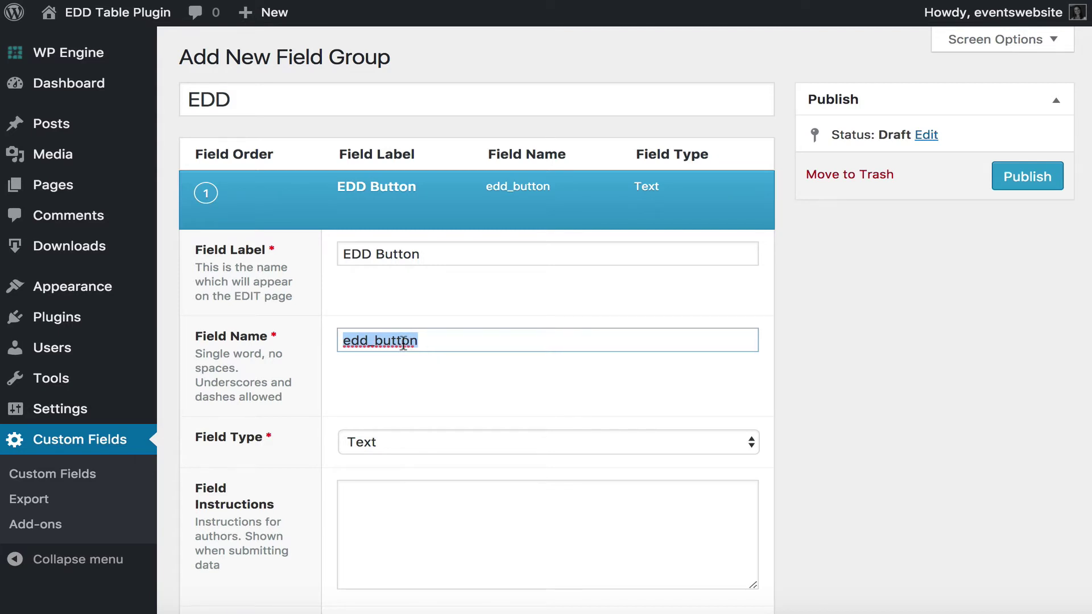
click(420, 342)
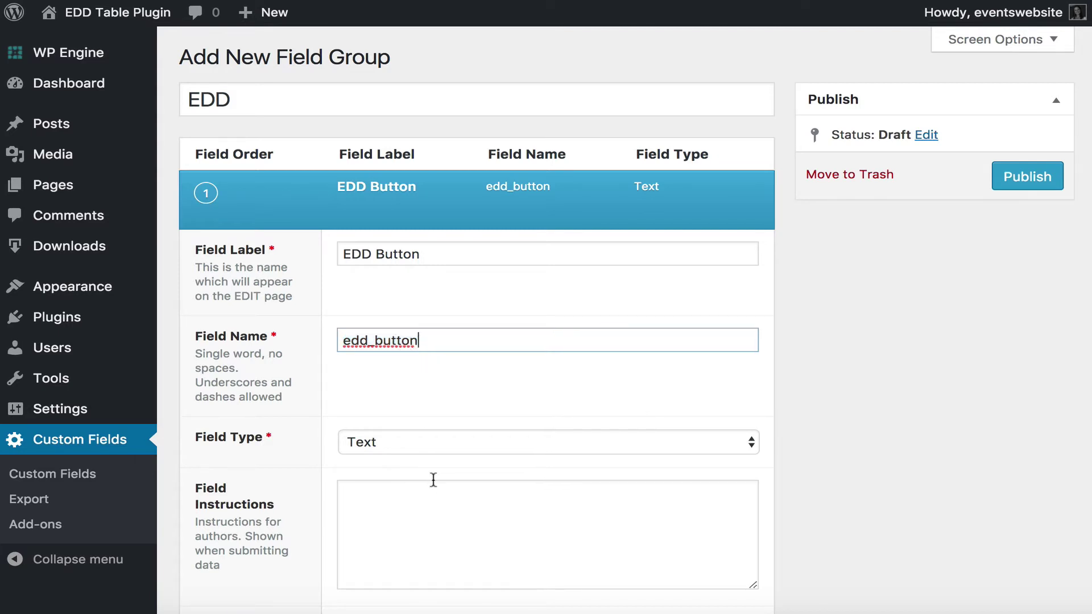
Set the field group's location rule to show it if Post Type is equal to download
scroll(418, 439, down, 10)
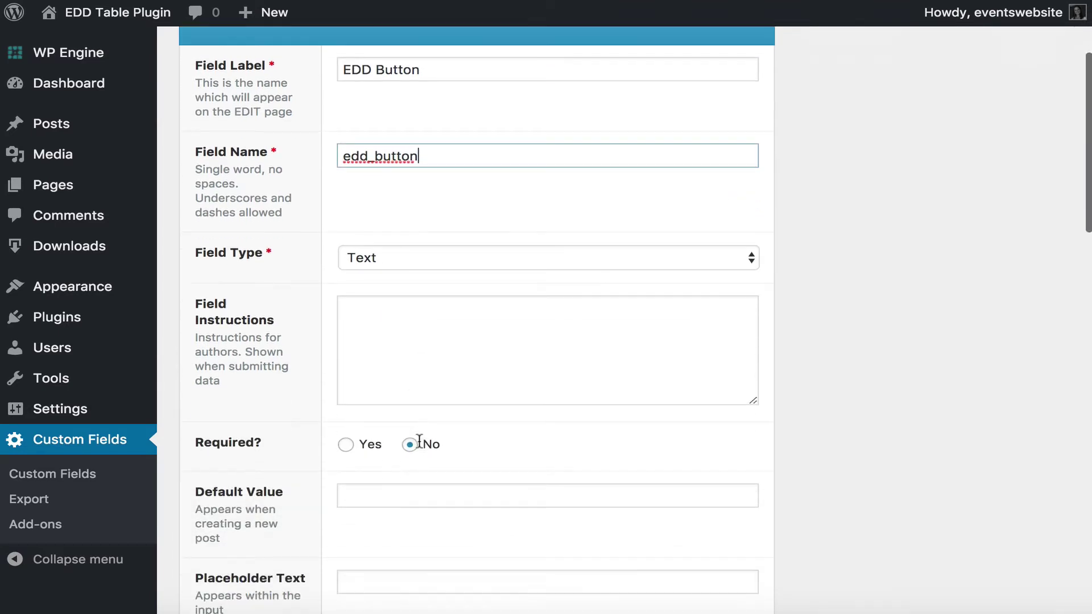
scroll(419, 441, down, 3)
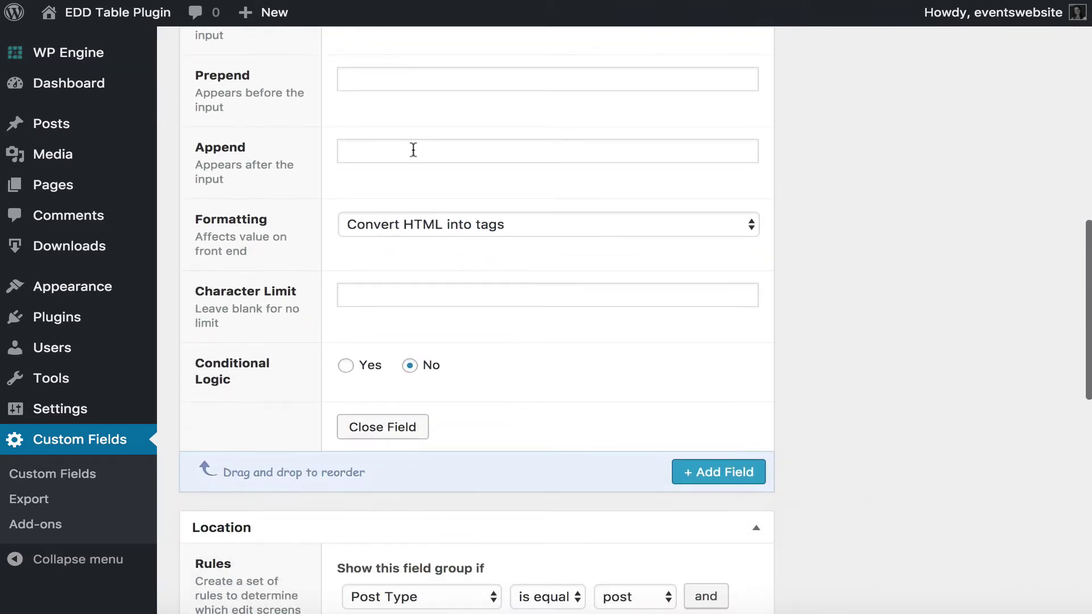
scroll(375, 240, down, 9)
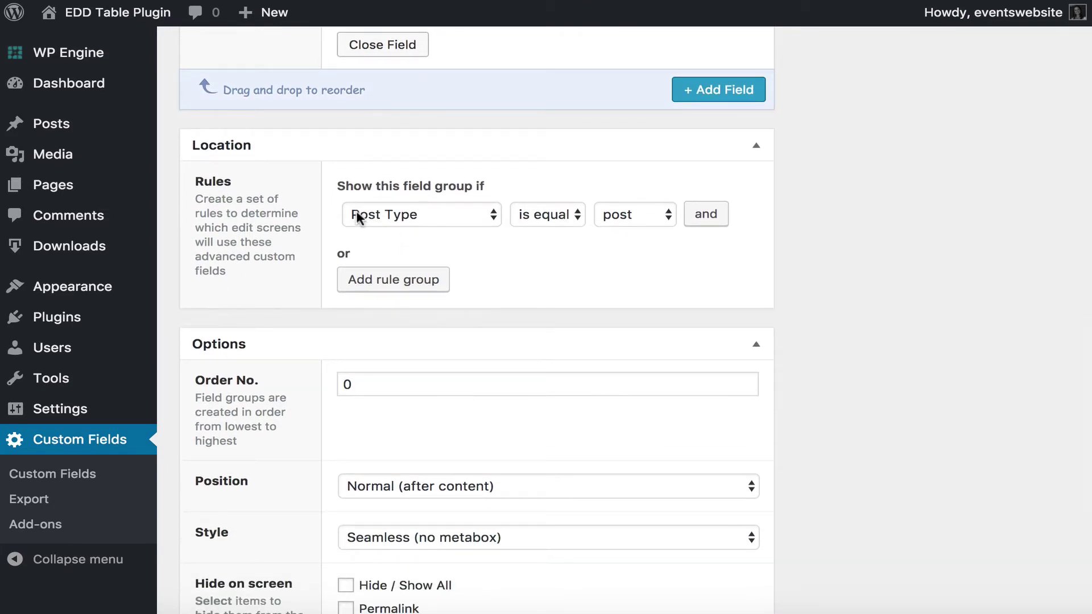
click(639, 215)
click(638, 316)
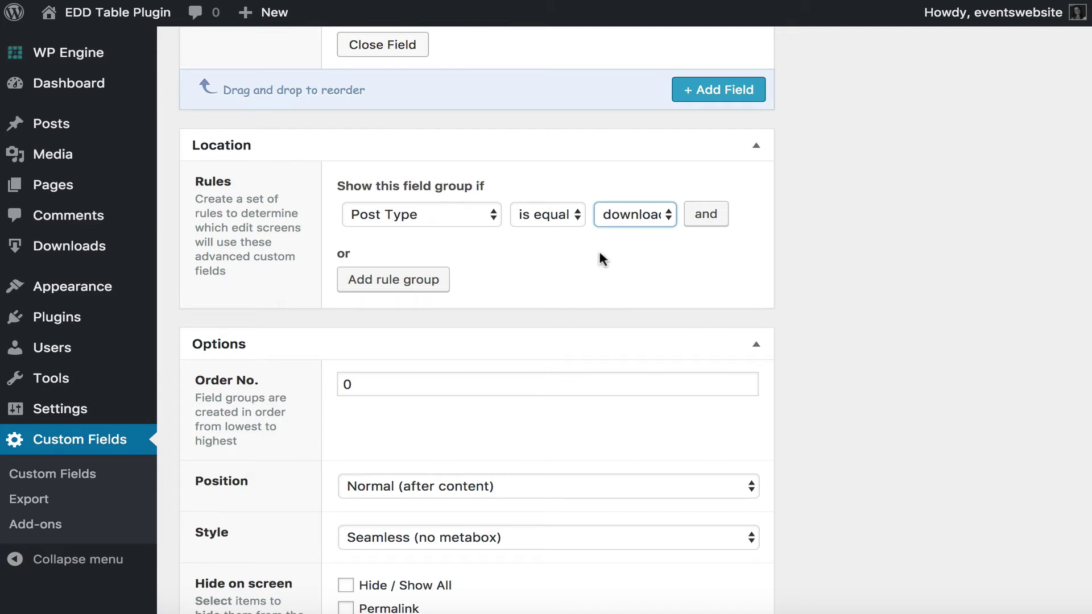
click(588, 292)
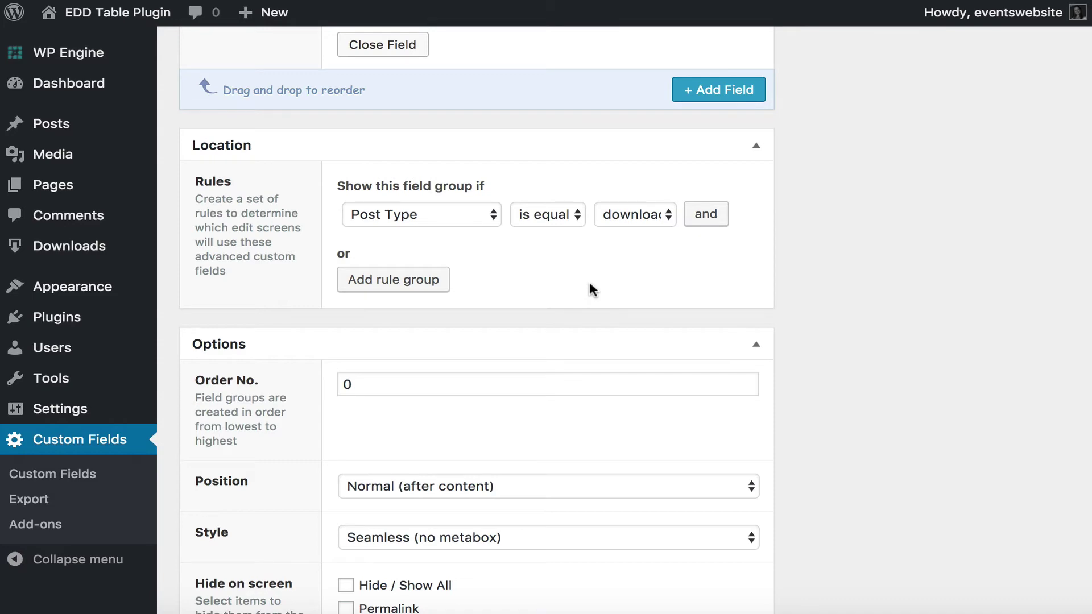
Review the EDD Button field's label and publish the field group
scroll(590, 285, up, 15)
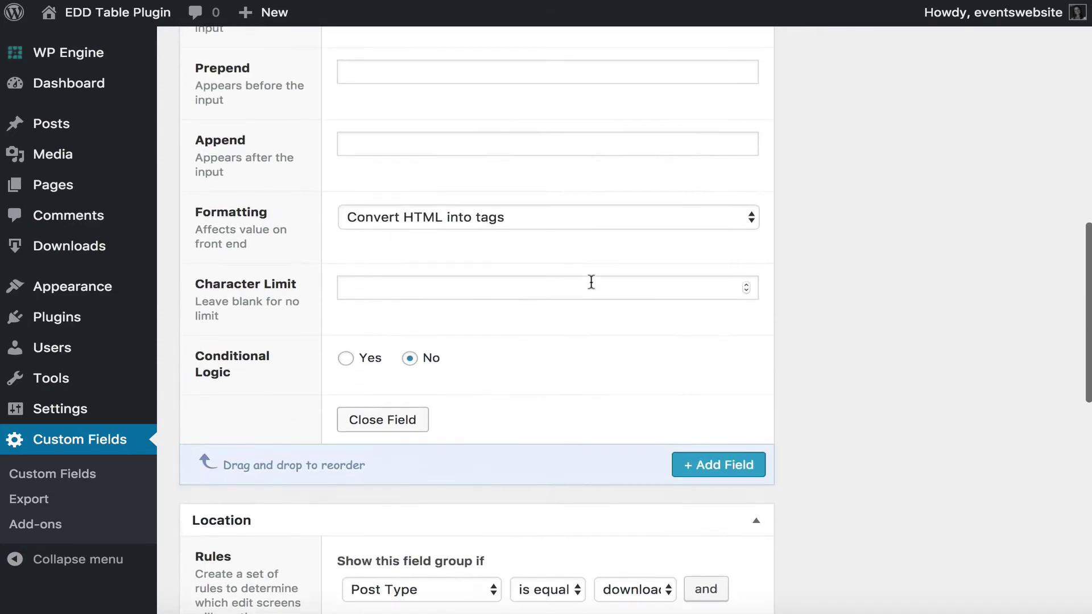
scroll(595, 287, up, 1)
drag(456, 254, 347, 259)
click(419, 250)
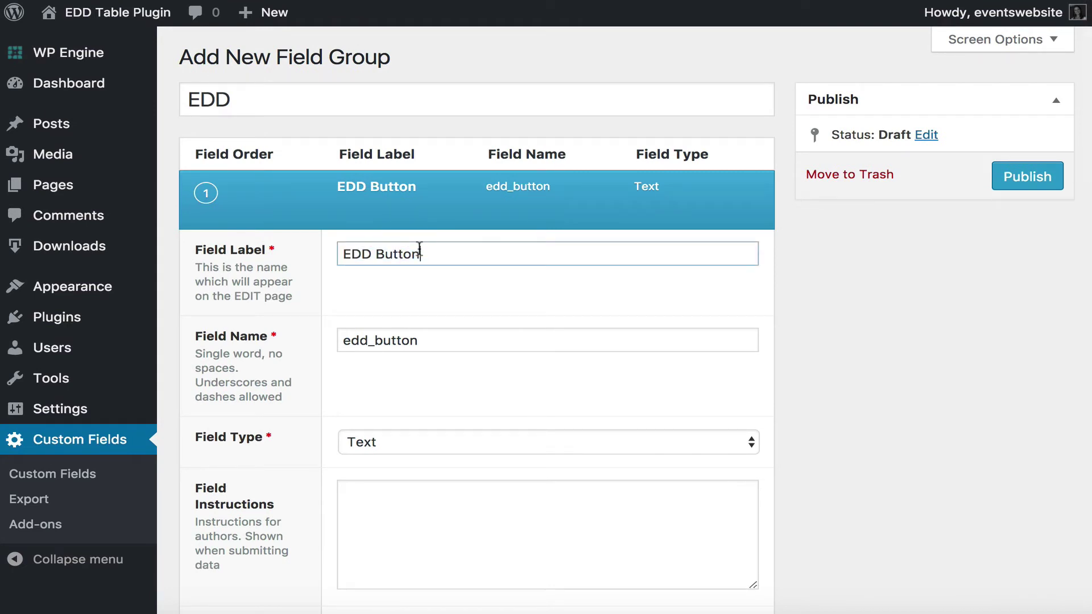
click(1033, 188)
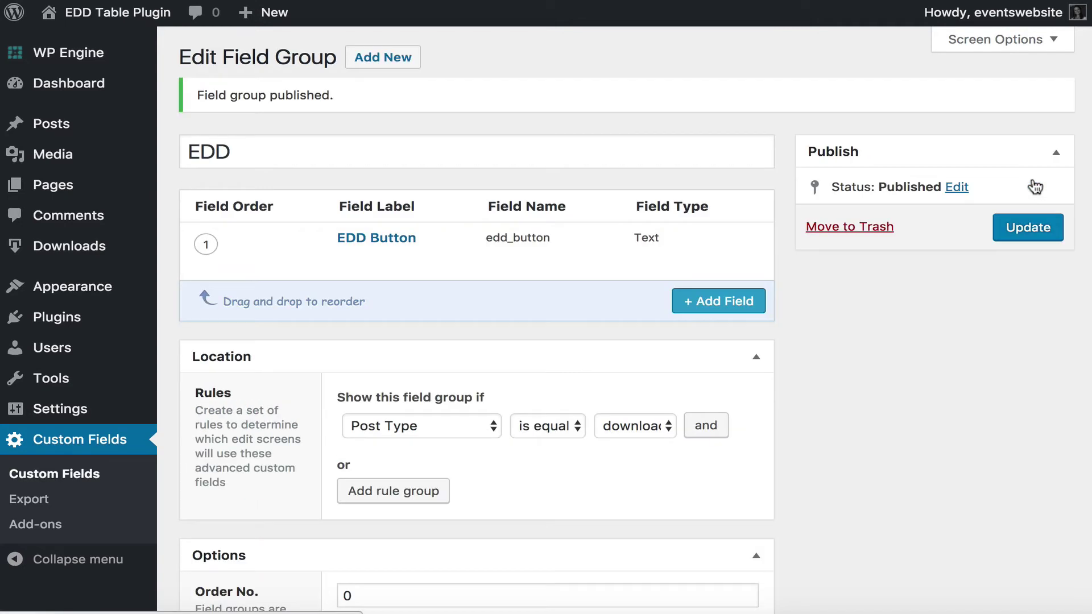
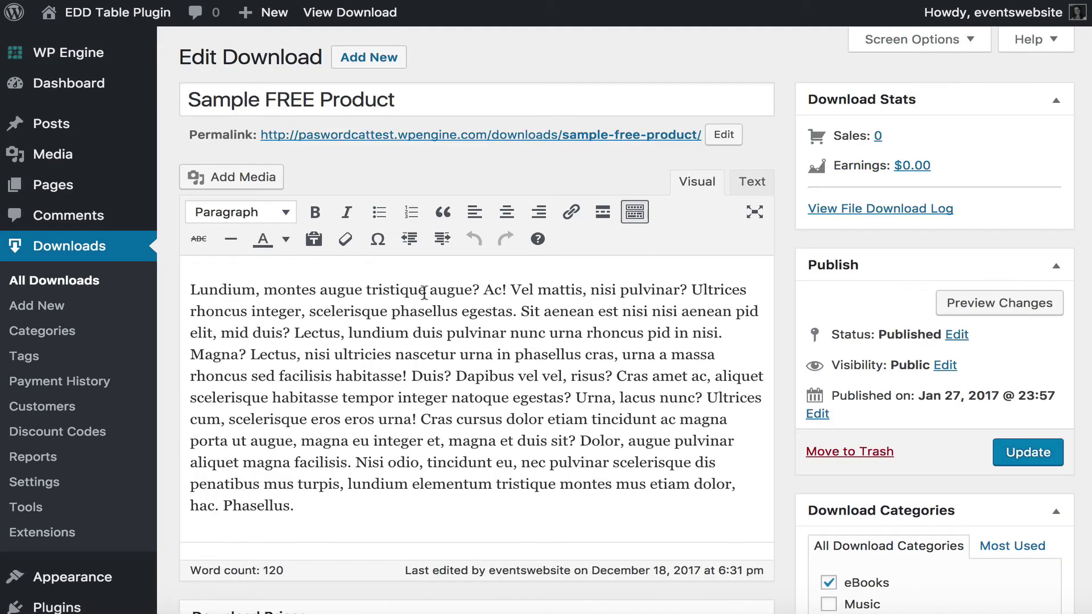
Copy the Sample FREE Product download's purchase shortcode into its EDD Button field
scroll(425, 286, down, 5)
scroll(421, 288, down, 15)
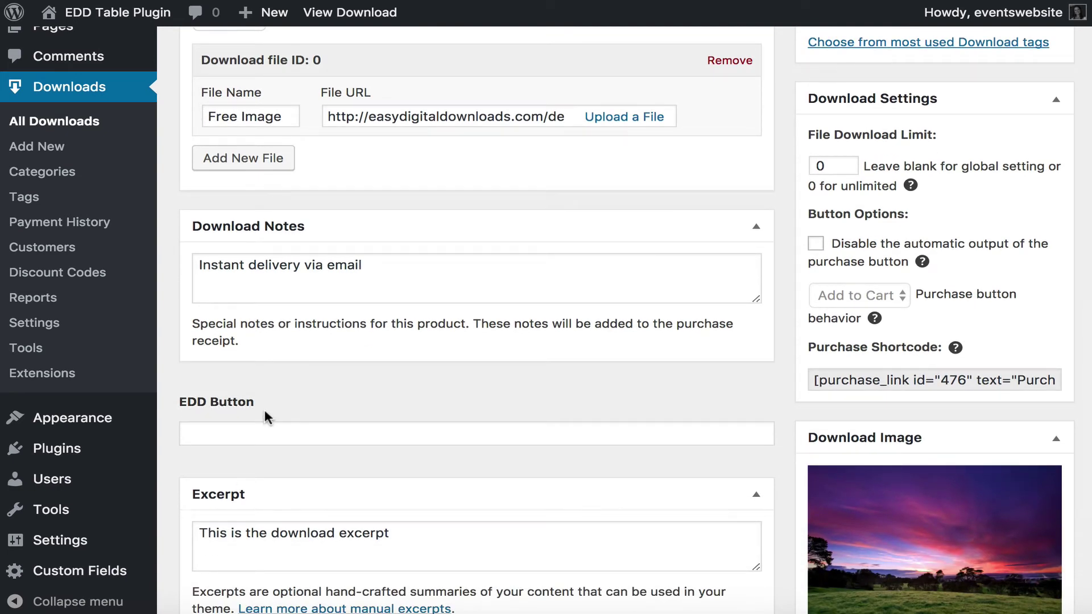
mouse_move(80, 573)
drag(814, 381, 1088, 385)
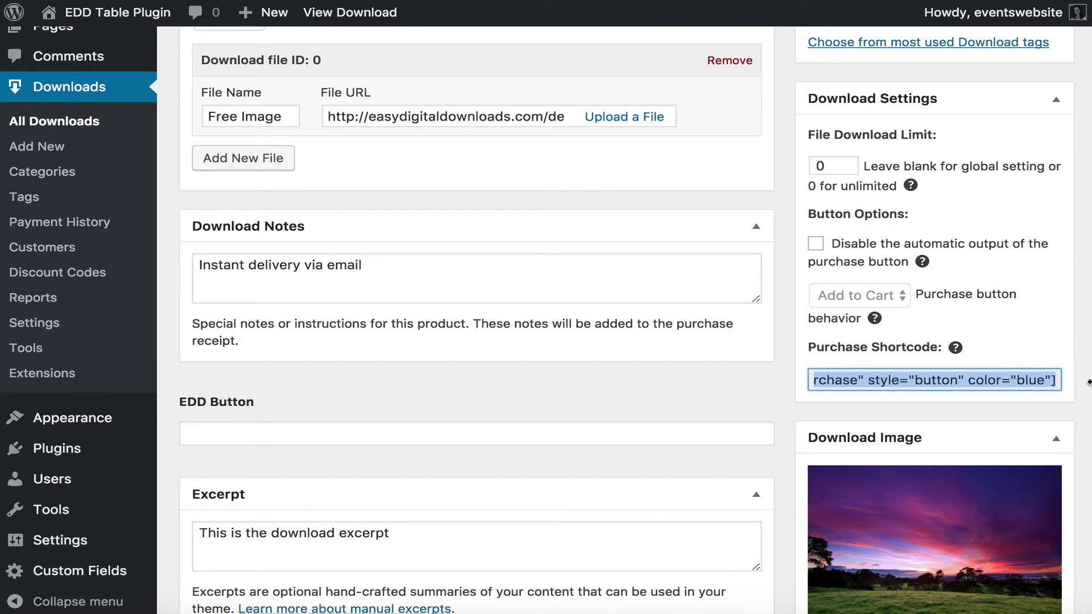
right_click(988, 383)
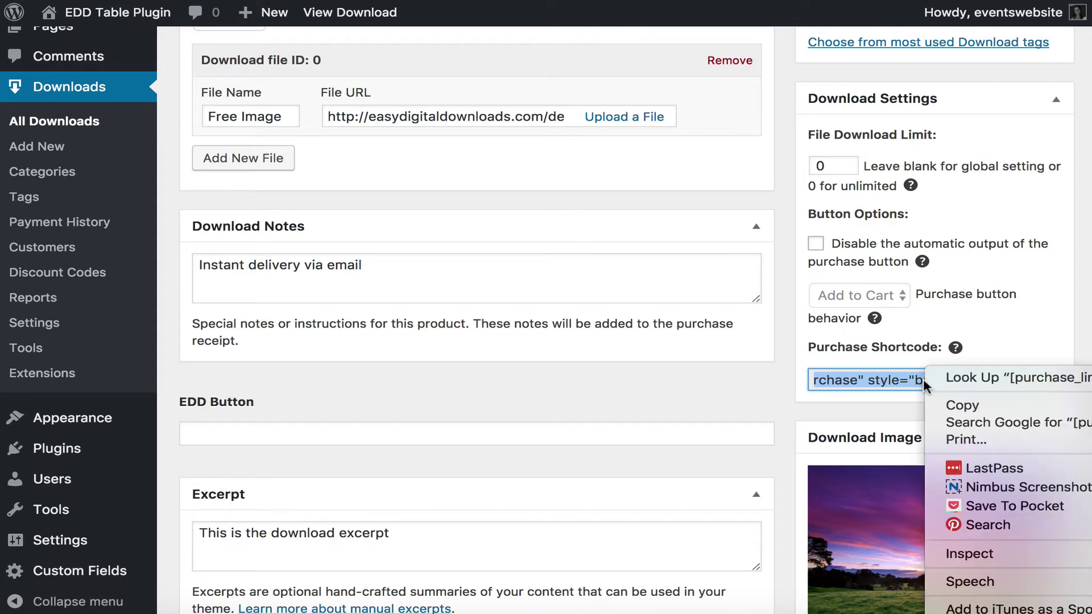
click(944, 407)
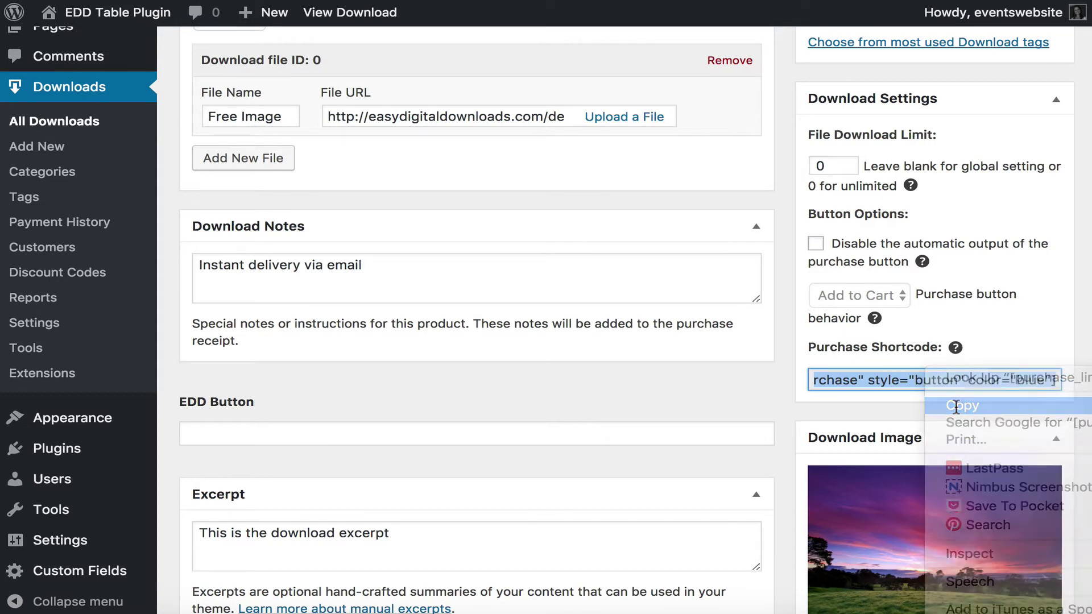
click(237, 438)
right_click(227, 439)
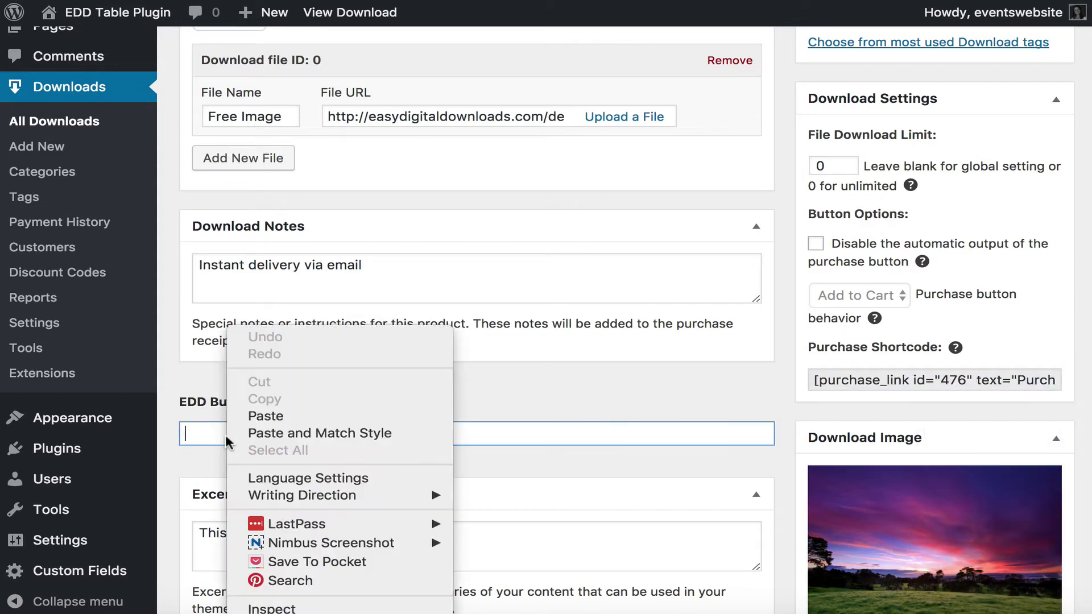
click(253, 415)
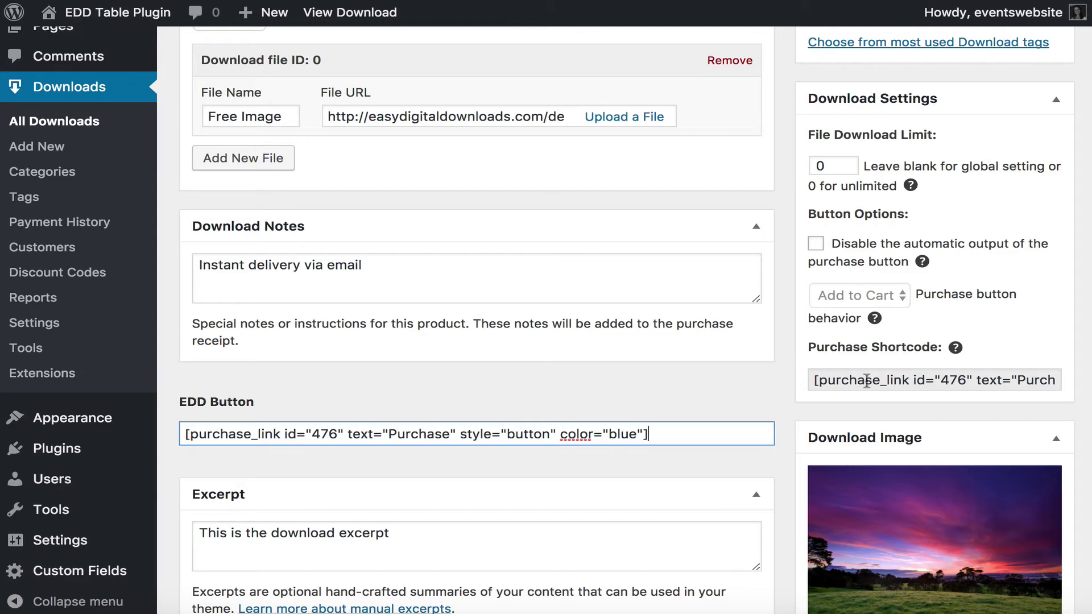
Update the Sample FREE Product download and return to editing the EDD Table page
scroll(875, 376, up, 10)
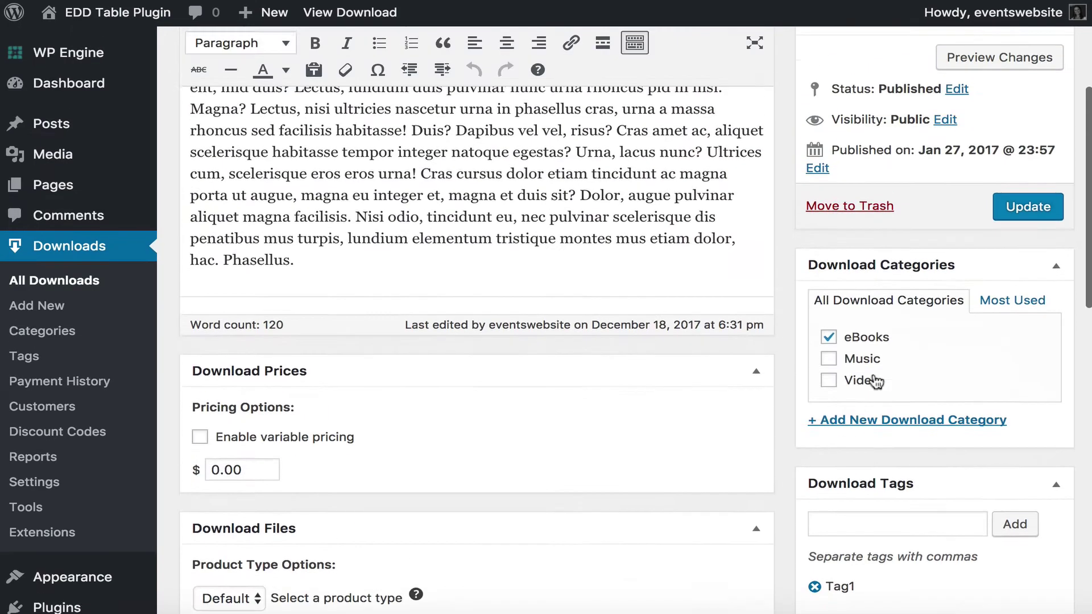
click(1005, 311)
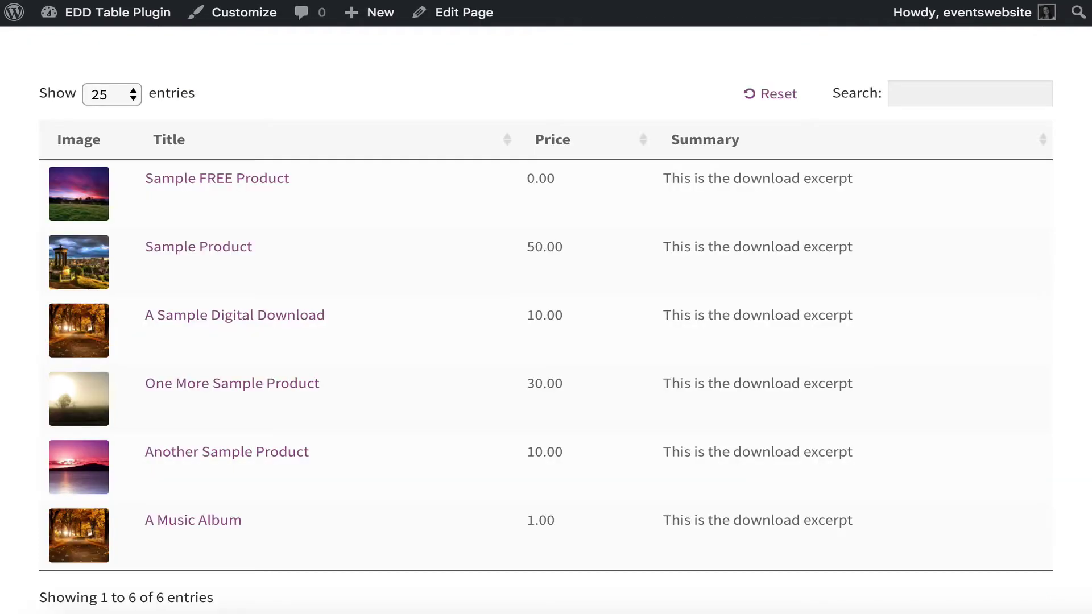
key(F5)
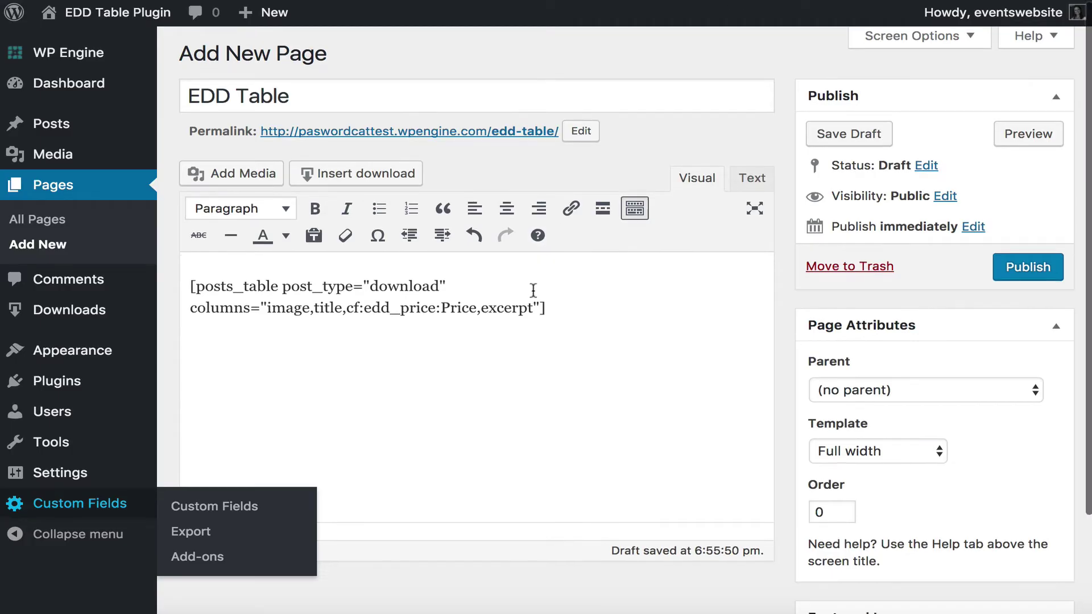
Add a cf:edd_button column after excerpt in the EDD Table page's posts_table shortcode
scroll(535, 299, down, 1)
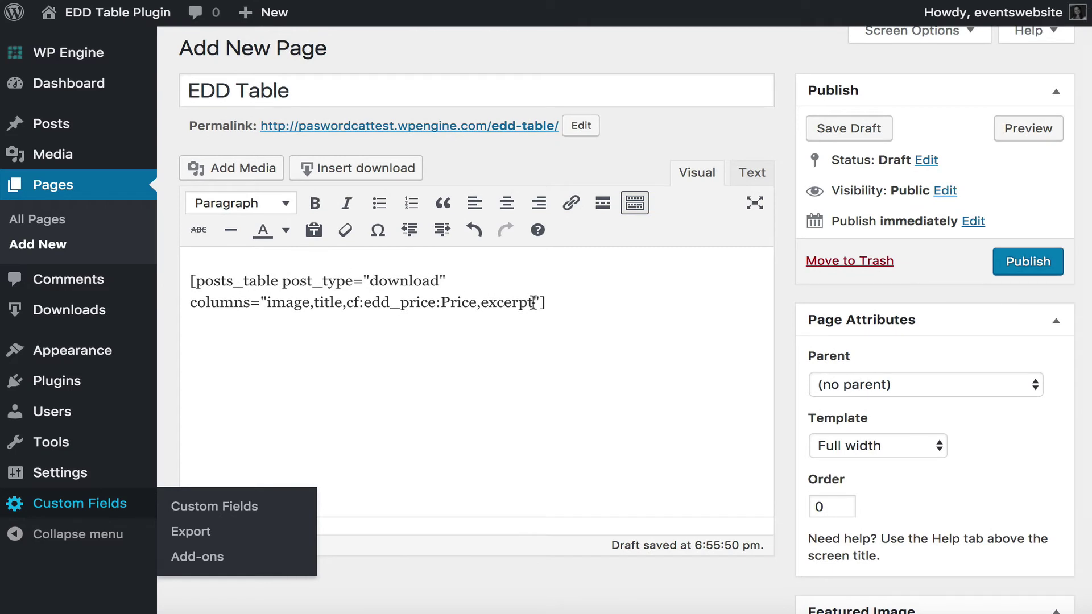
scroll(580, 350, up, 1)
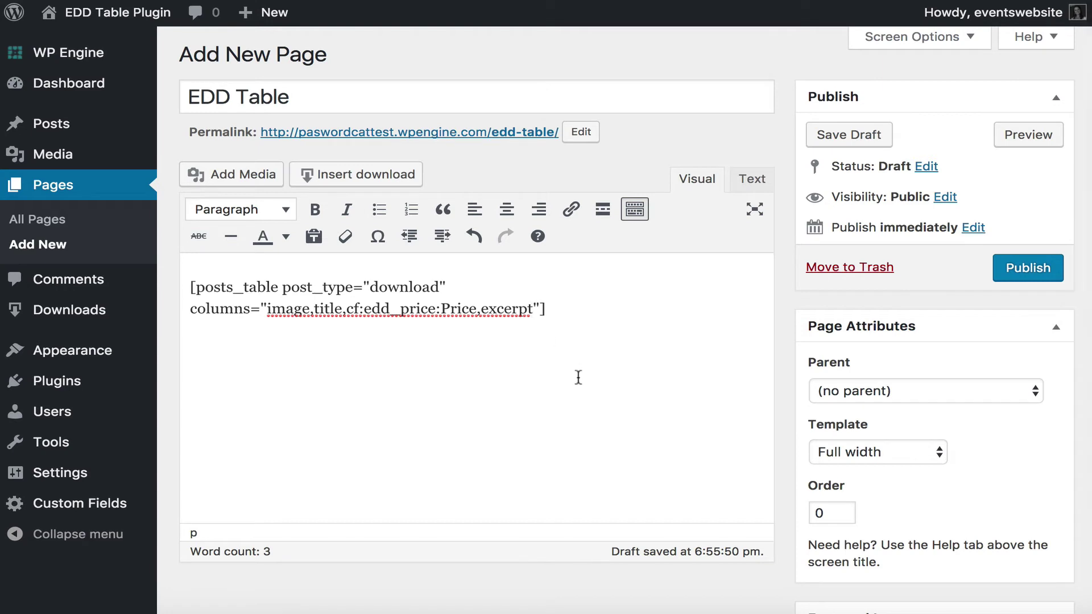
text(,)
text(cf:)
text(edd_butt)
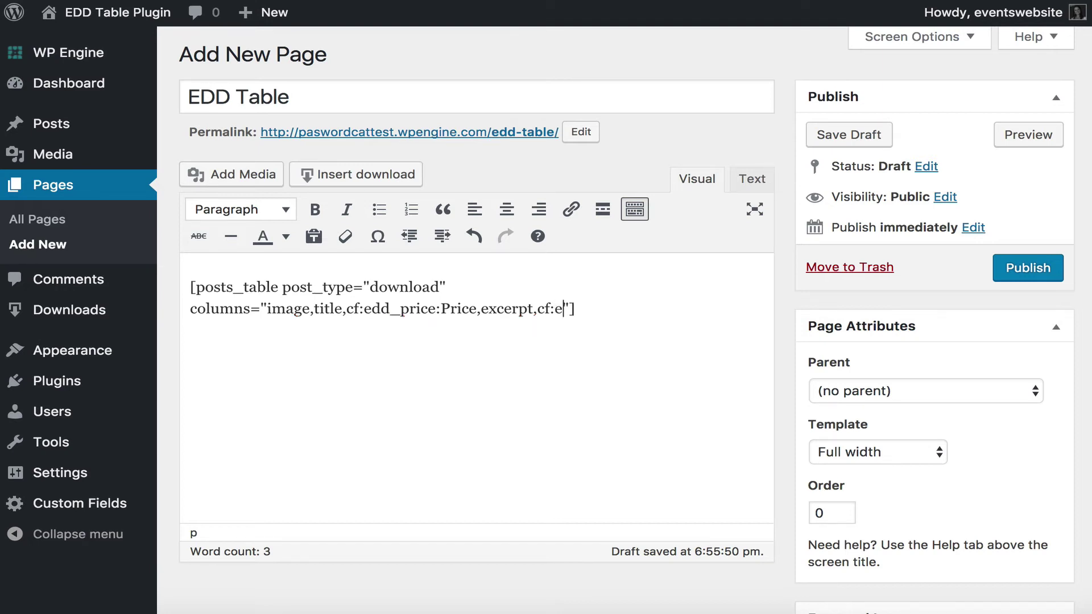
text(on)
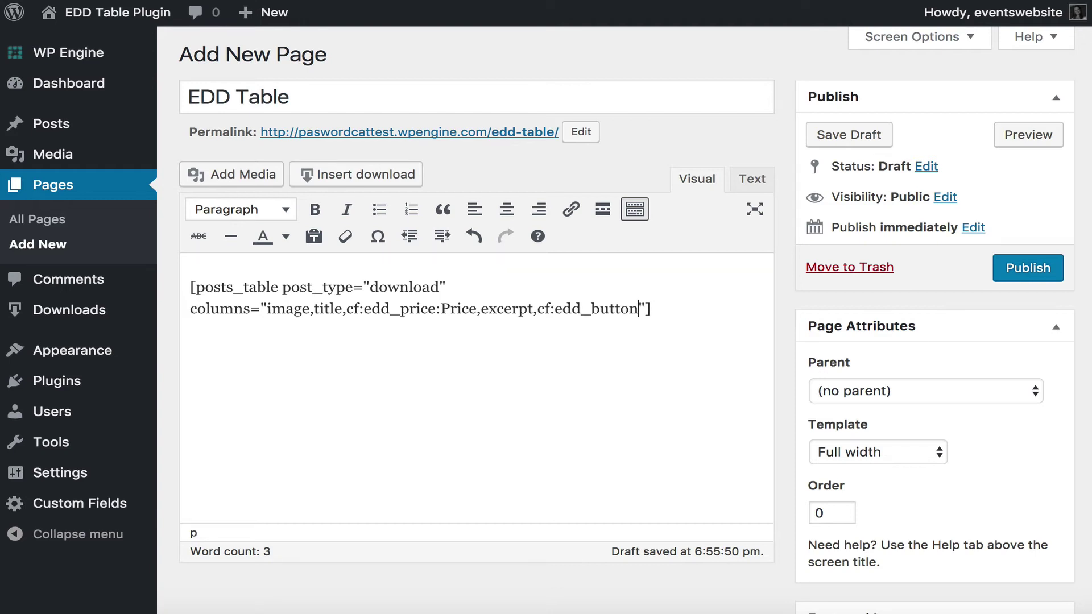
Preview the EDD Table page and examine what the Edd Button column shows for Sample FREE Product
click(1029, 135)
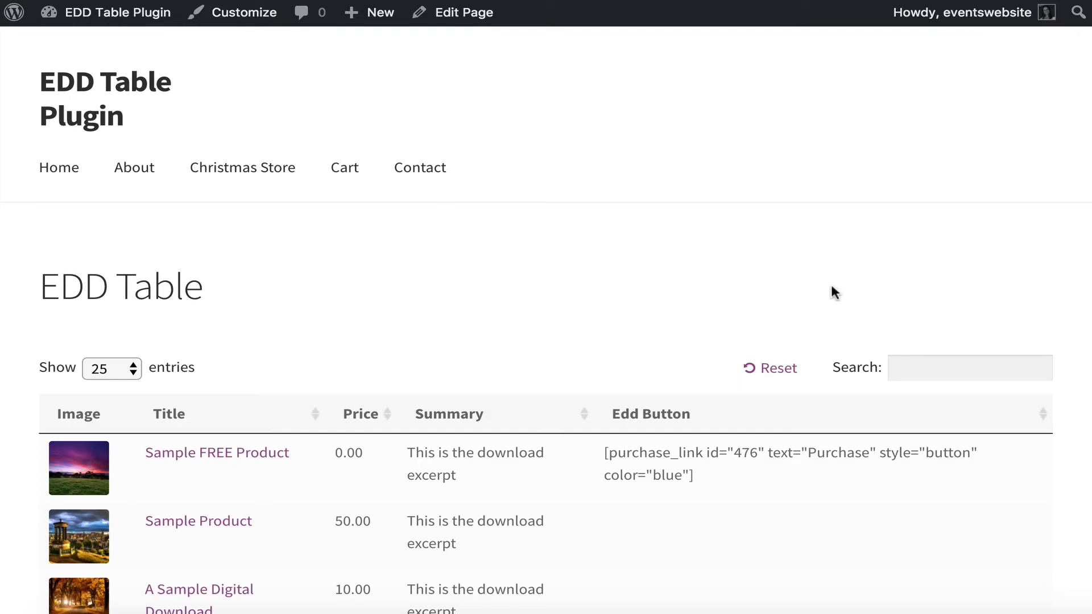
scroll(834, 293, down, 5)
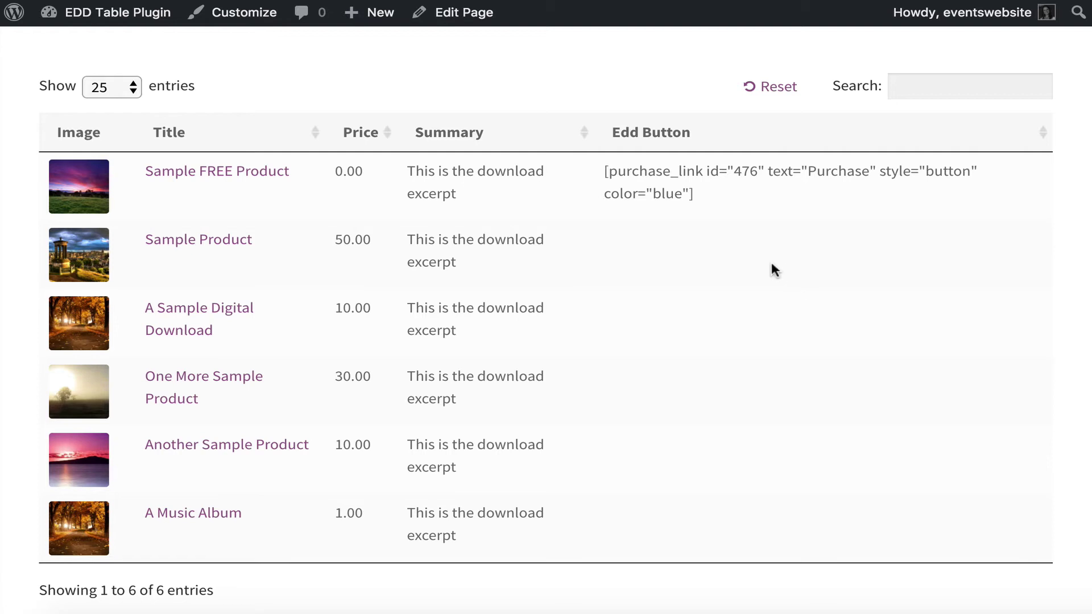
drag(696, 195, 600, 171)
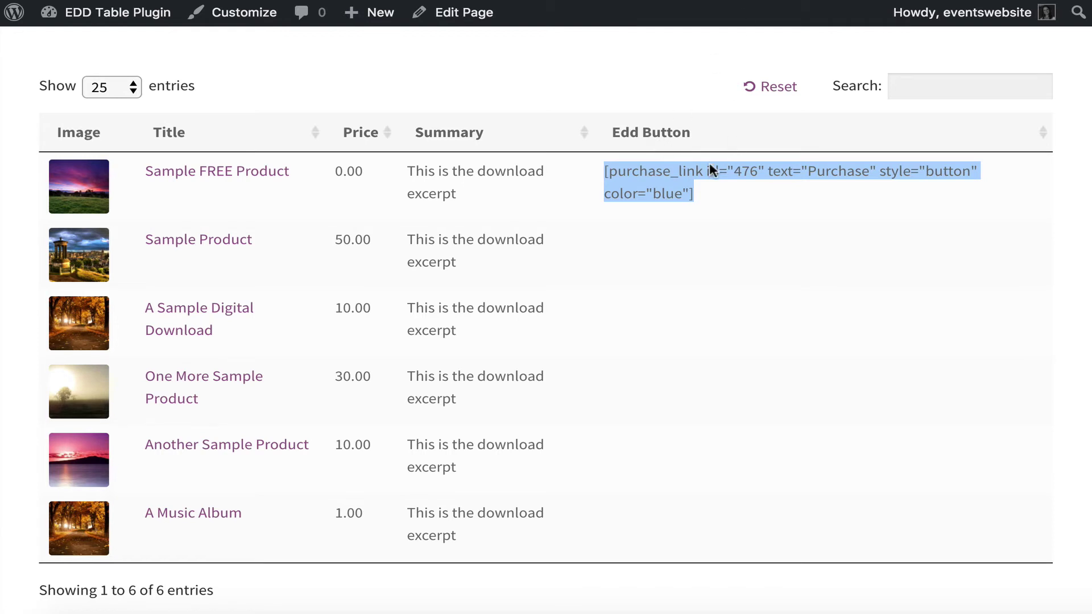
click(692, 194)
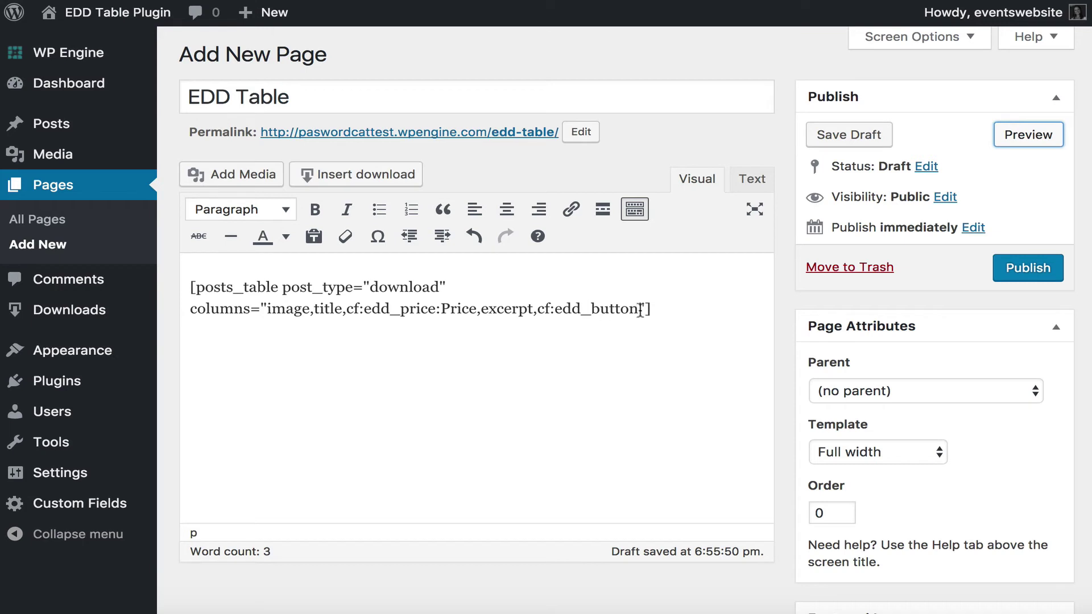
Give the cf:edd_button column in the posts_table shortcode the heading Buy Now
click(637, 310)
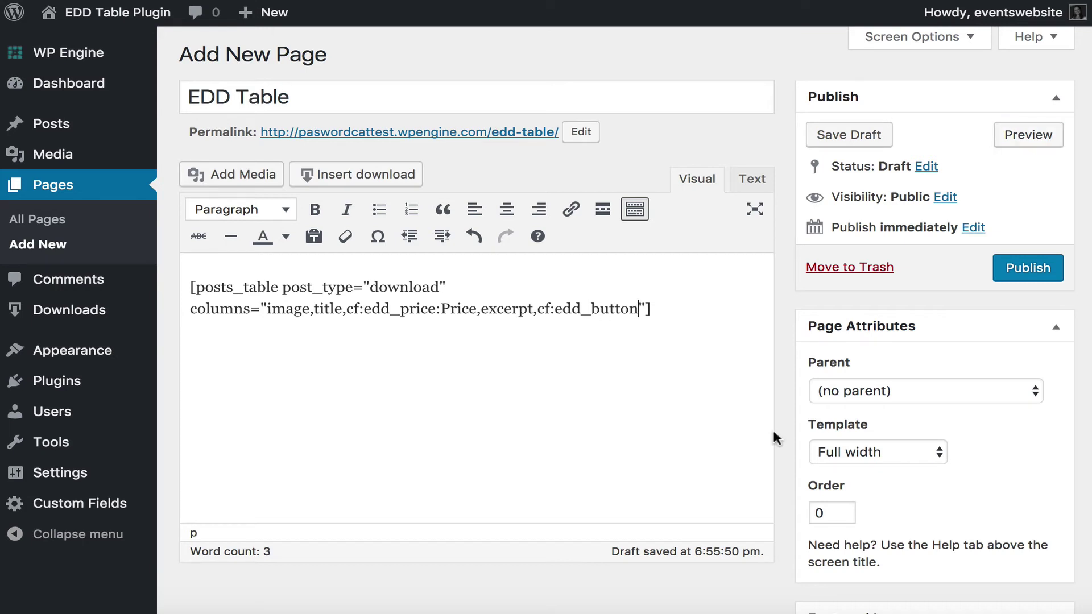
text(:)
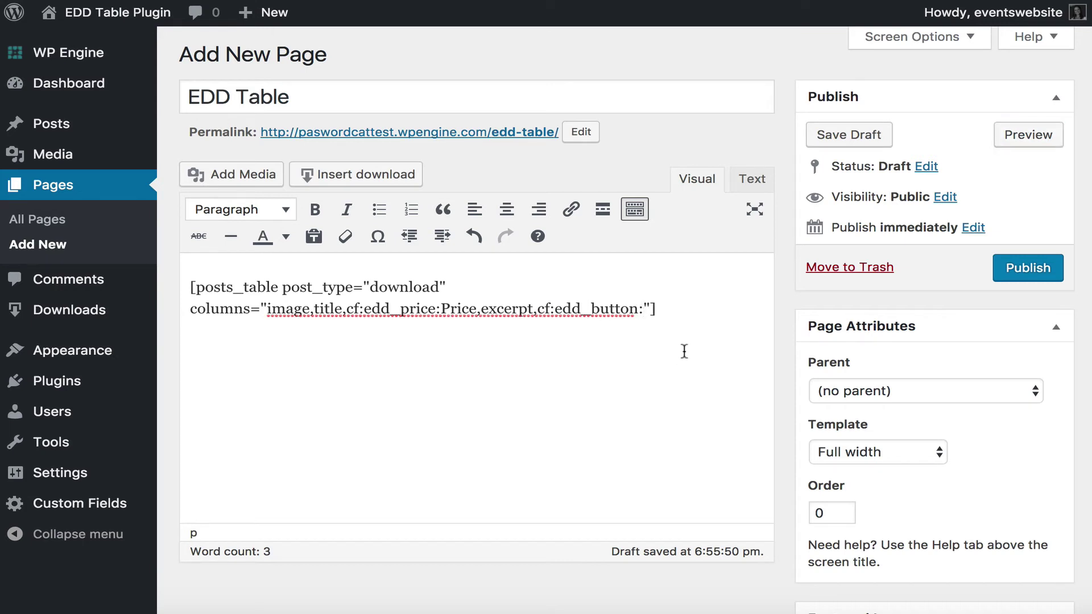
text(Buy Now)
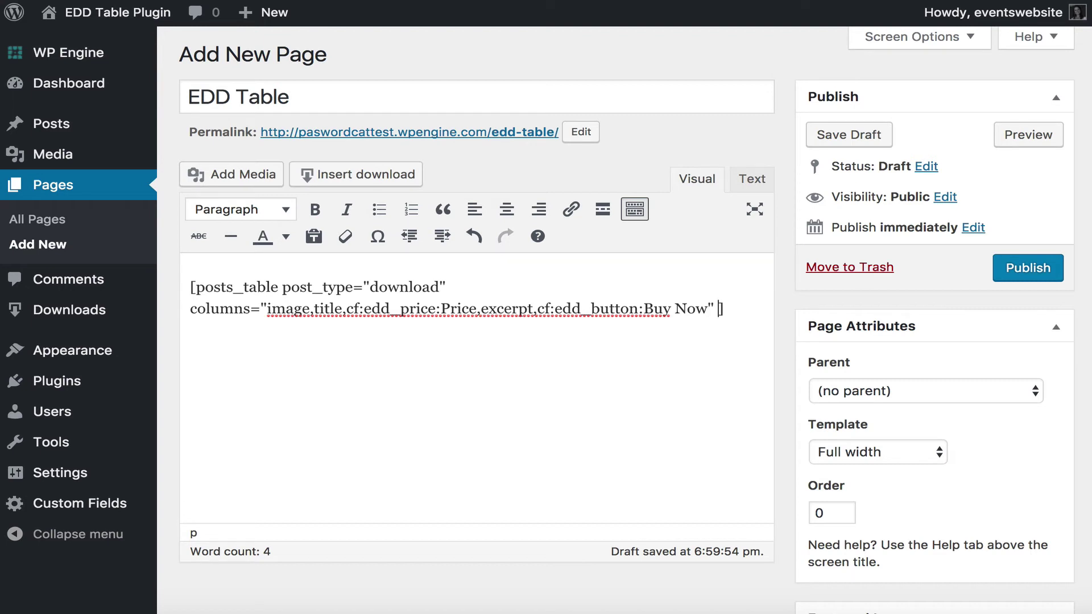
Add shortcodes="true" to the posts_table shortcode and preview the page's table
text(shortcodes=")
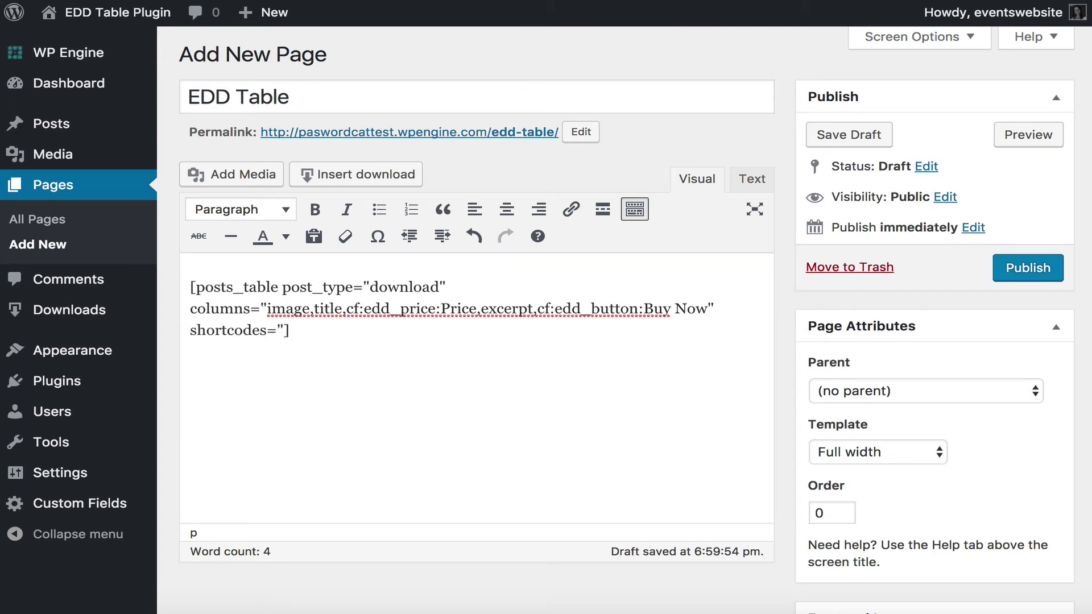
text(true")
click(1034, 140)
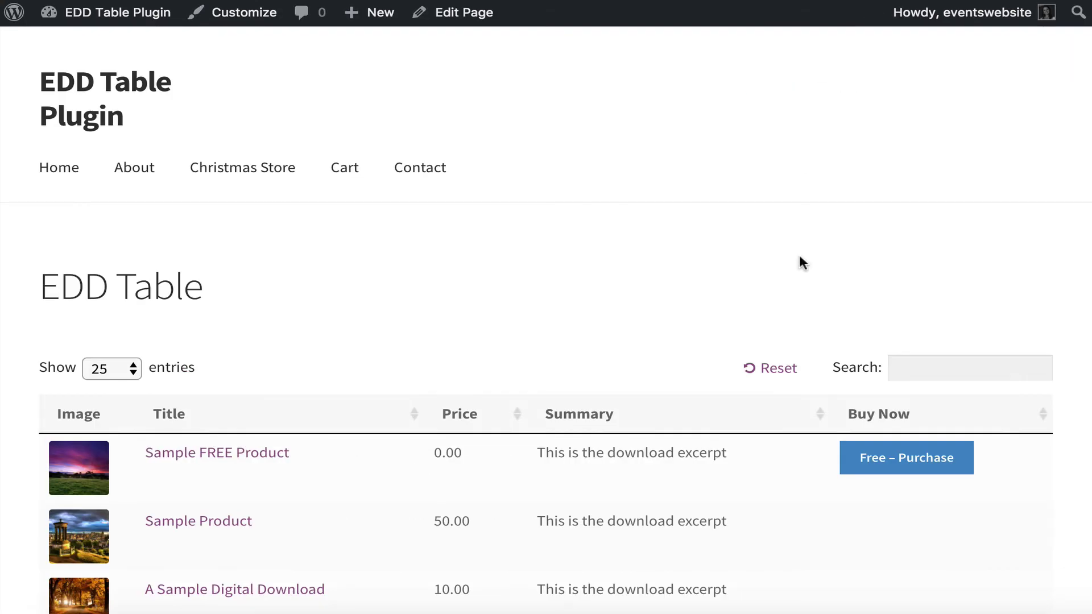
scroll(800, 259, down, 5)
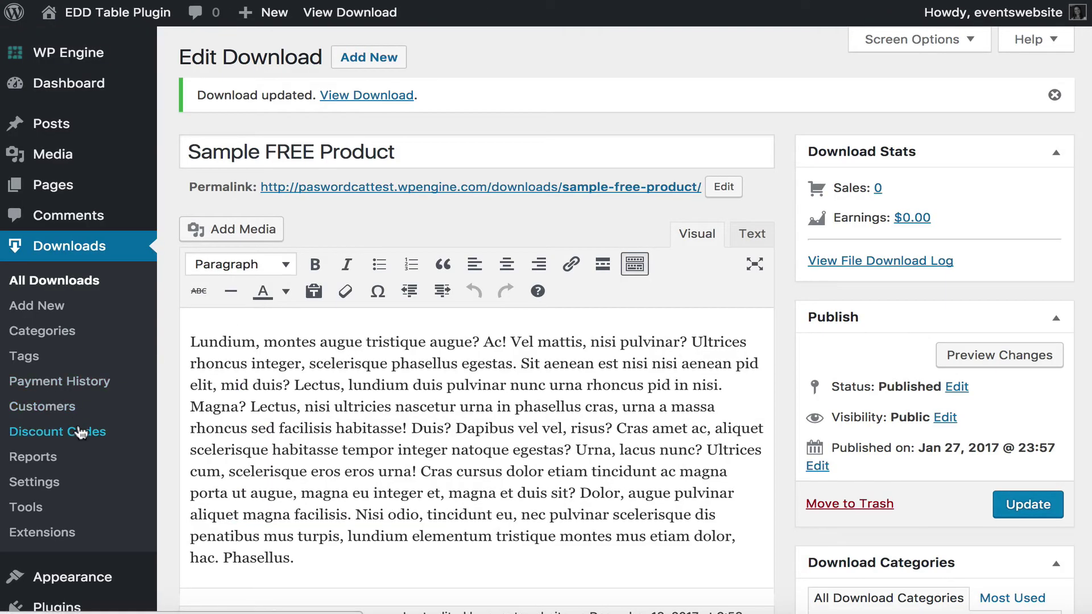
Return to the list of all downloads and open Sample Product for editing
scroll(80, 432, down, 3)
scroll(80, 435, down, 1)
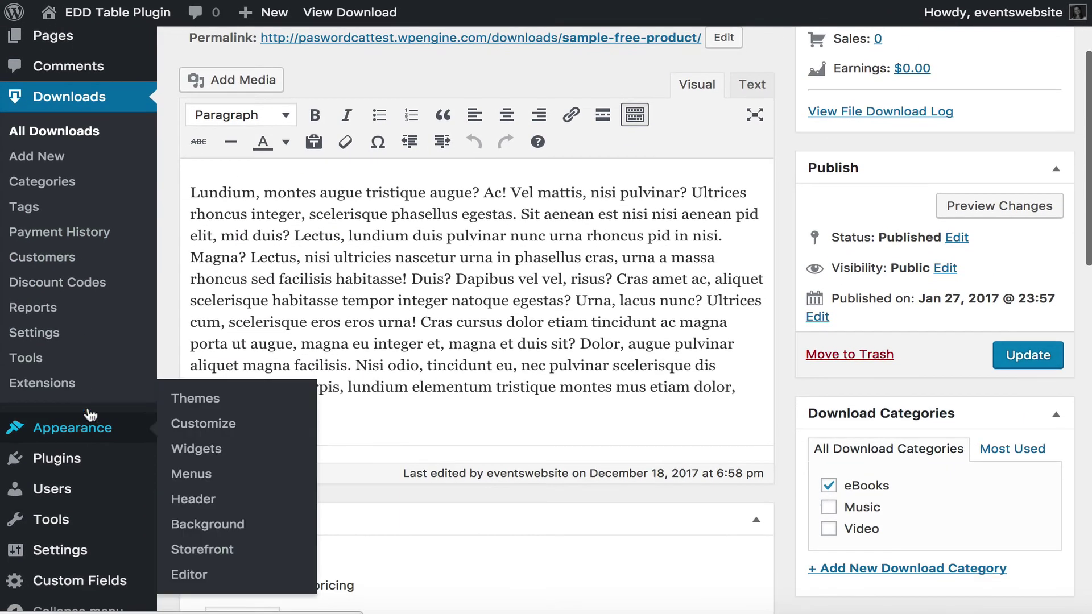
click(94, 111)
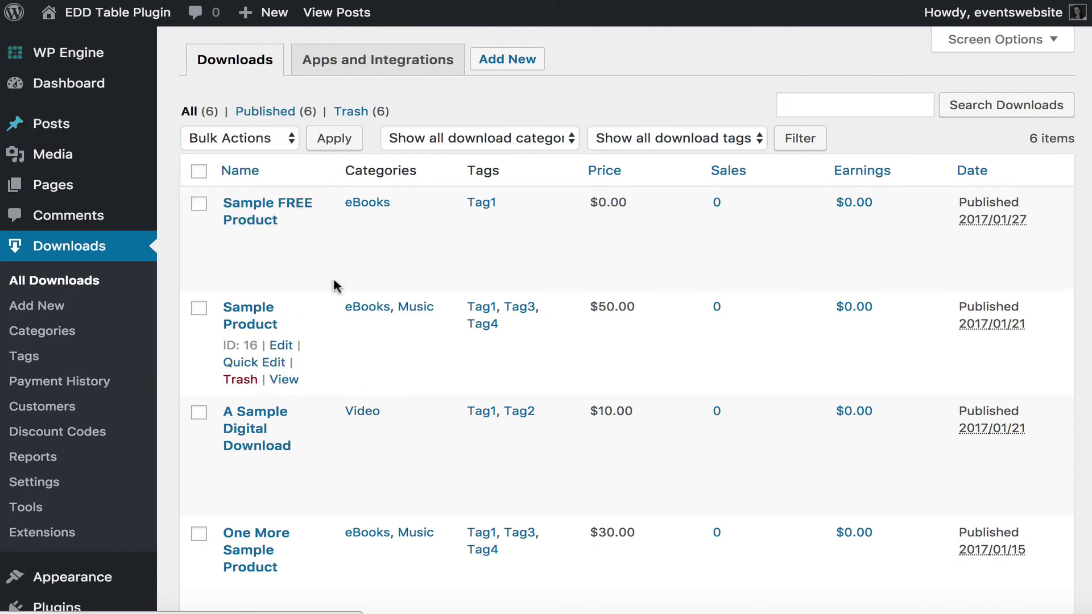
click(246, 310)
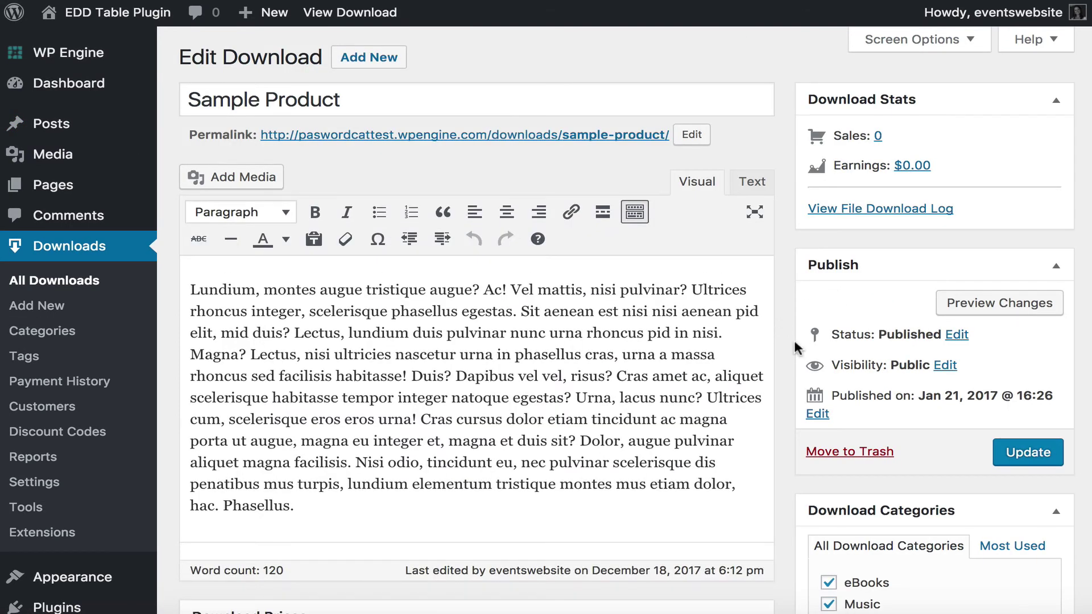
Copy Sample Product's purchase shortcode into its EDD Button field and update the download
scroll(794, 340, down, 10)
scroll(856, 424, down, 5)
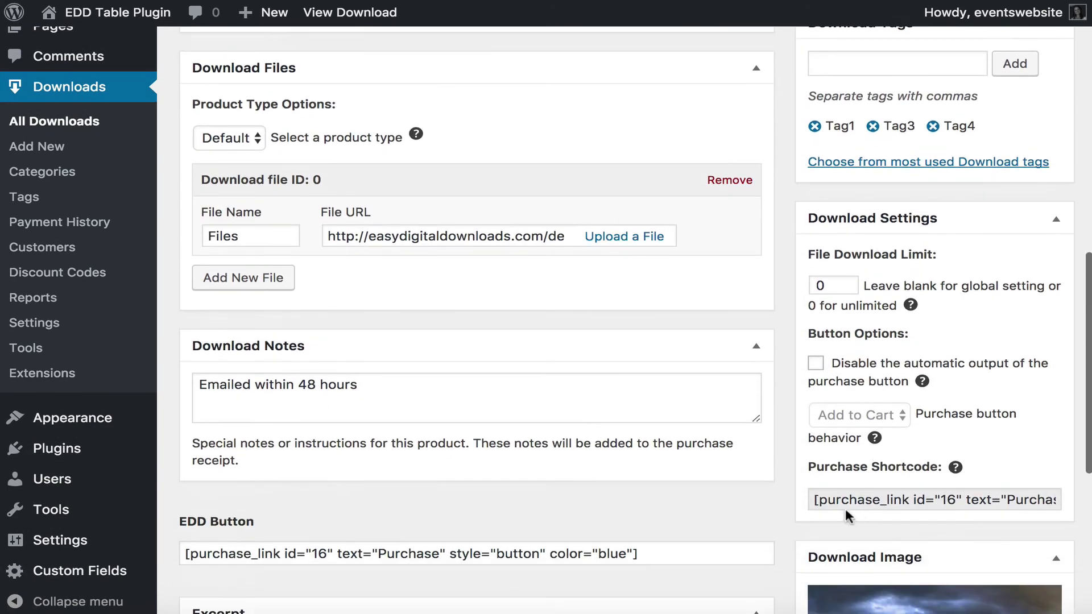
click(835, 501)
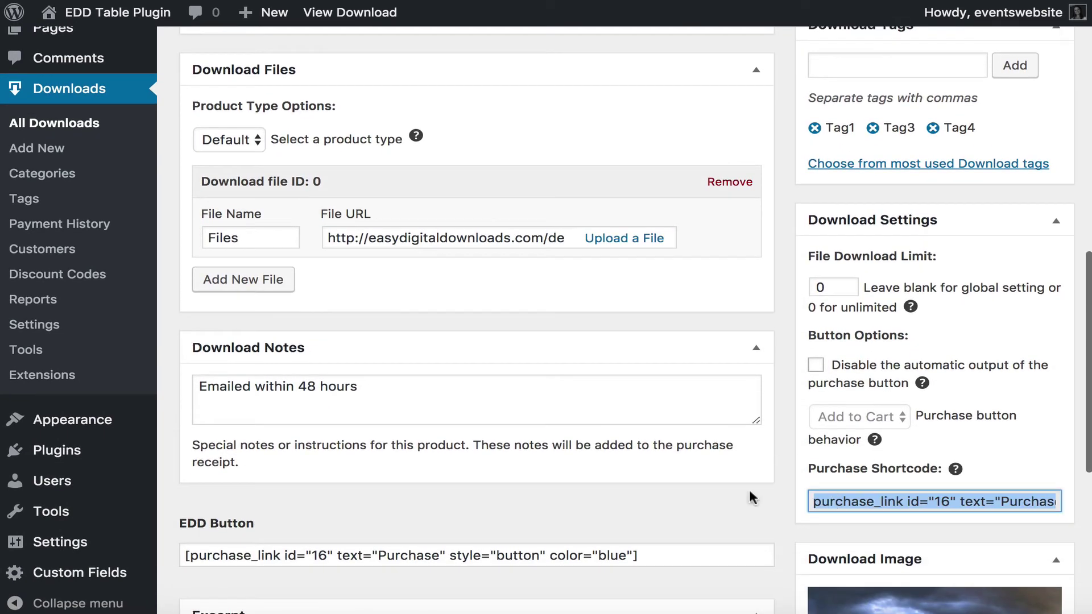
drag(647, 555, 178, 555)
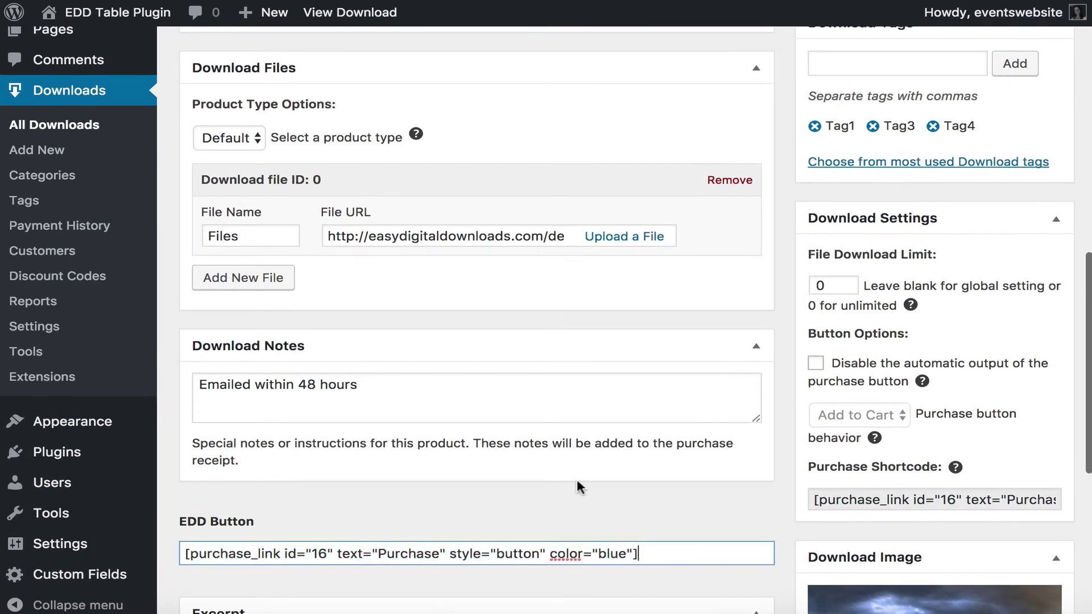
scroll(586, 405, up, 11)
click(1031, 265)
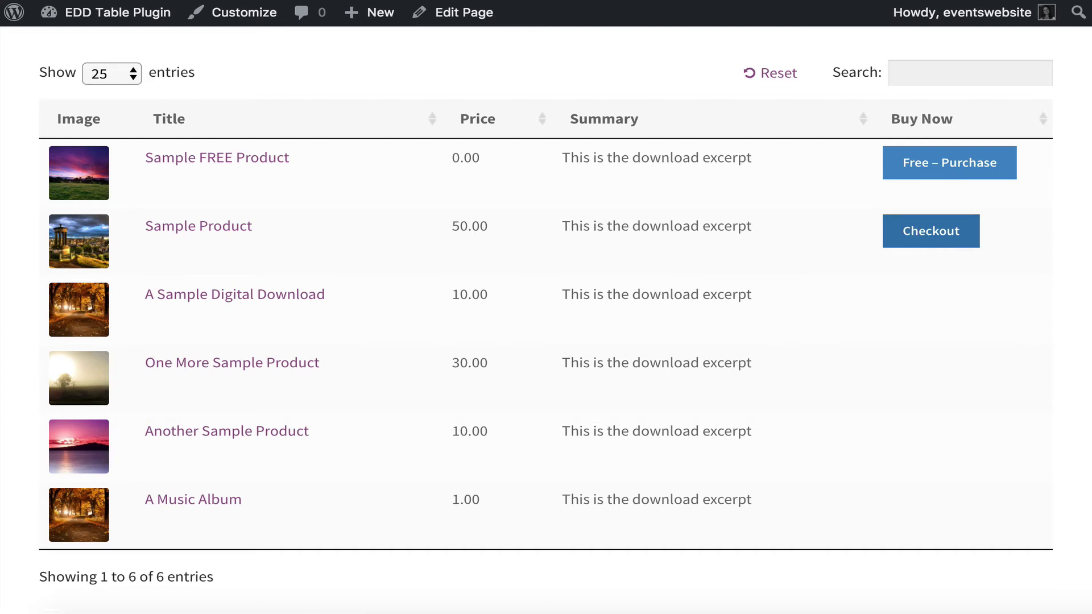
Remove Sample Product from the checkout cart and add it again with its purchase button in the table preview
click(731, 412)
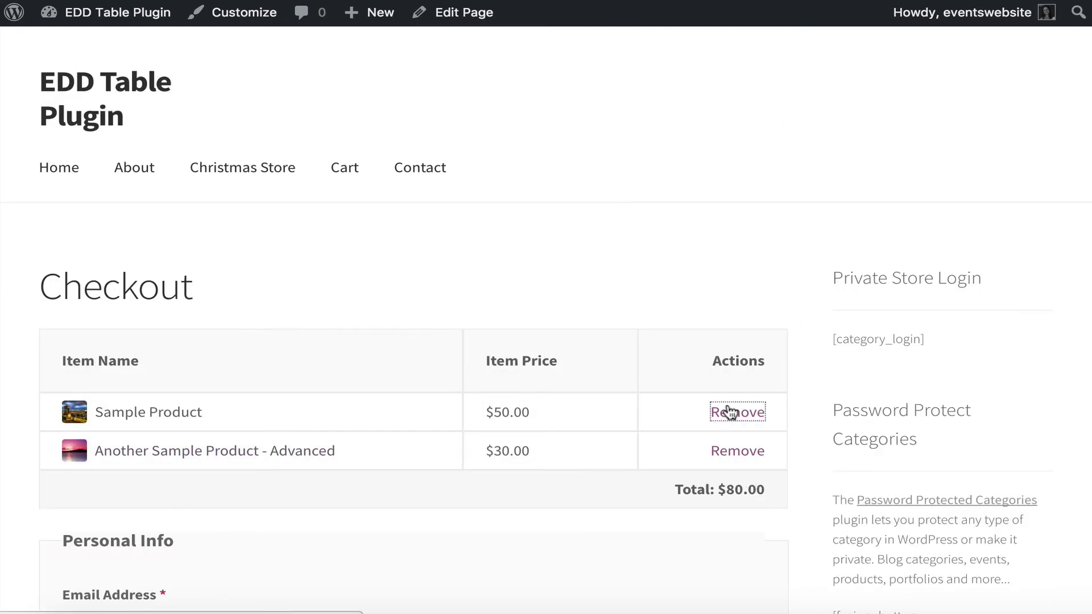
click(733, 414)
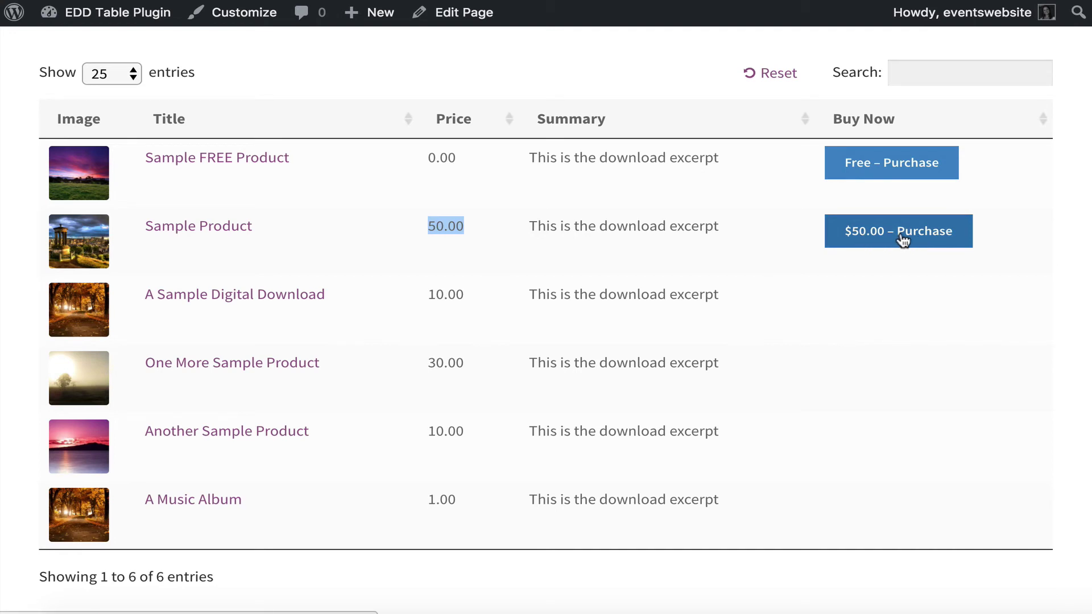
click(739, 234)
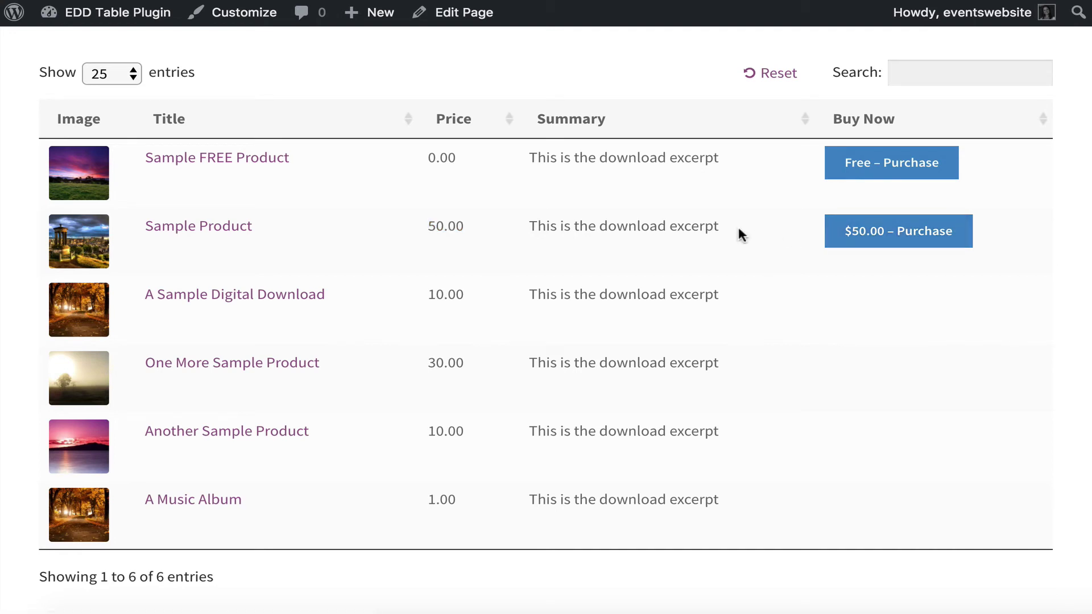
click(902, 236)
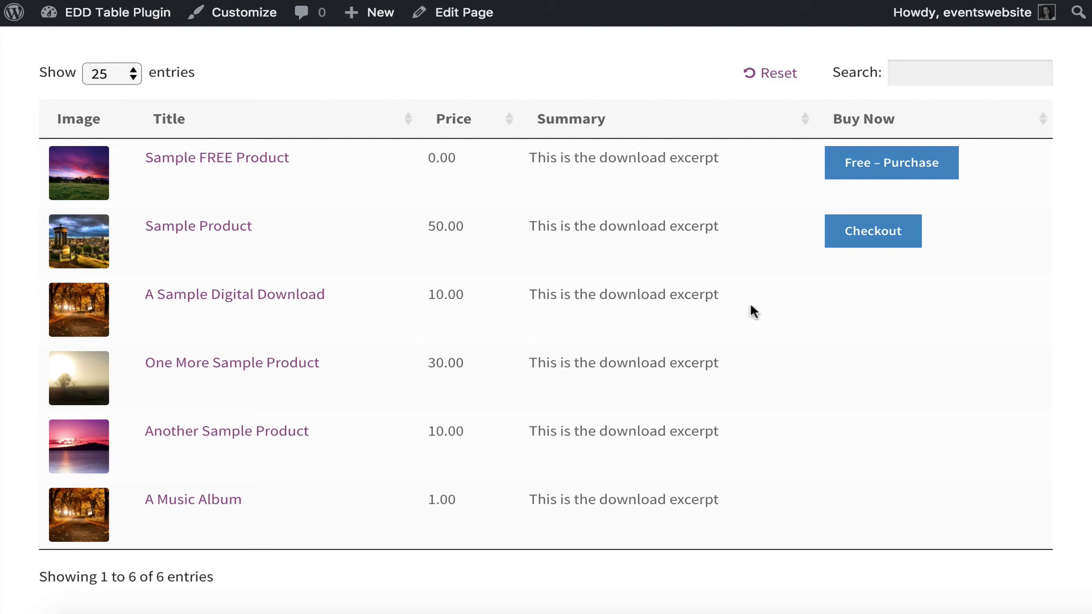
Open the Another Sample Product download for editing from the downloads list
click(275, 302)
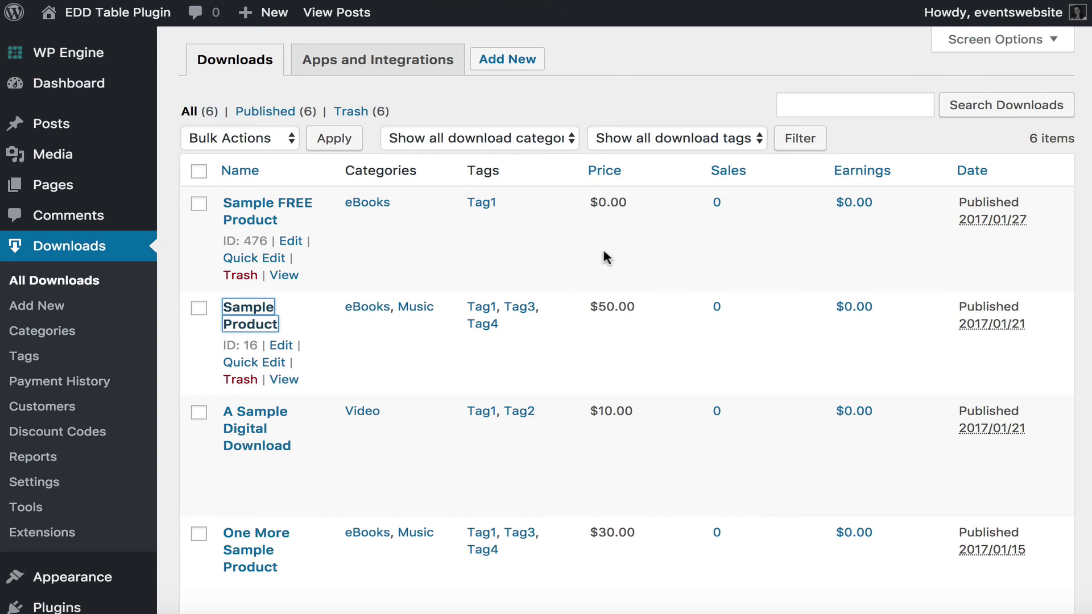
scroll(442, 302, down, 5)
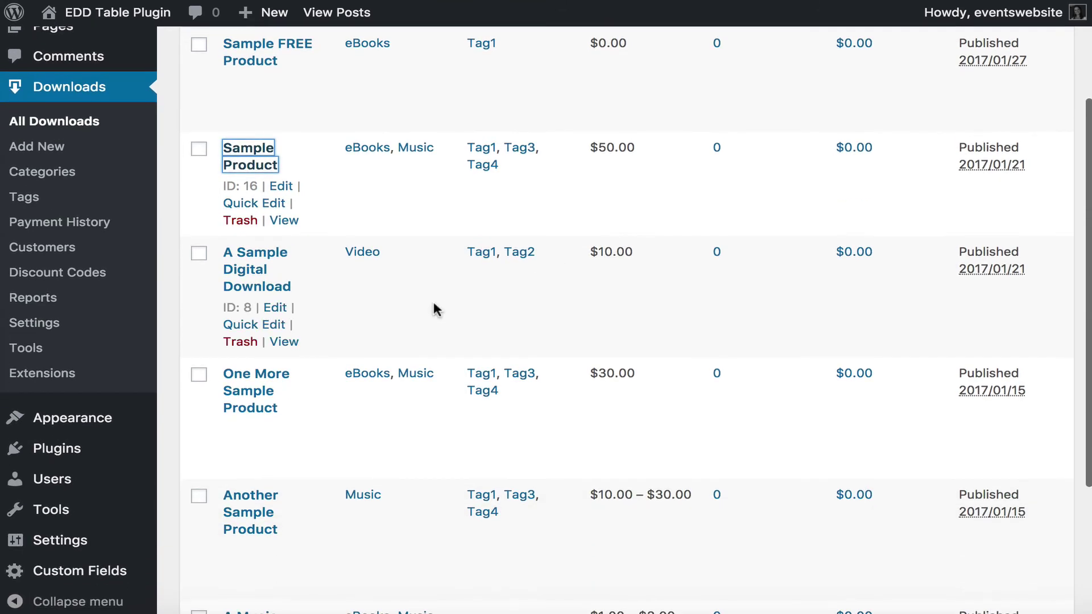
scroll(435, 310, down, 3)
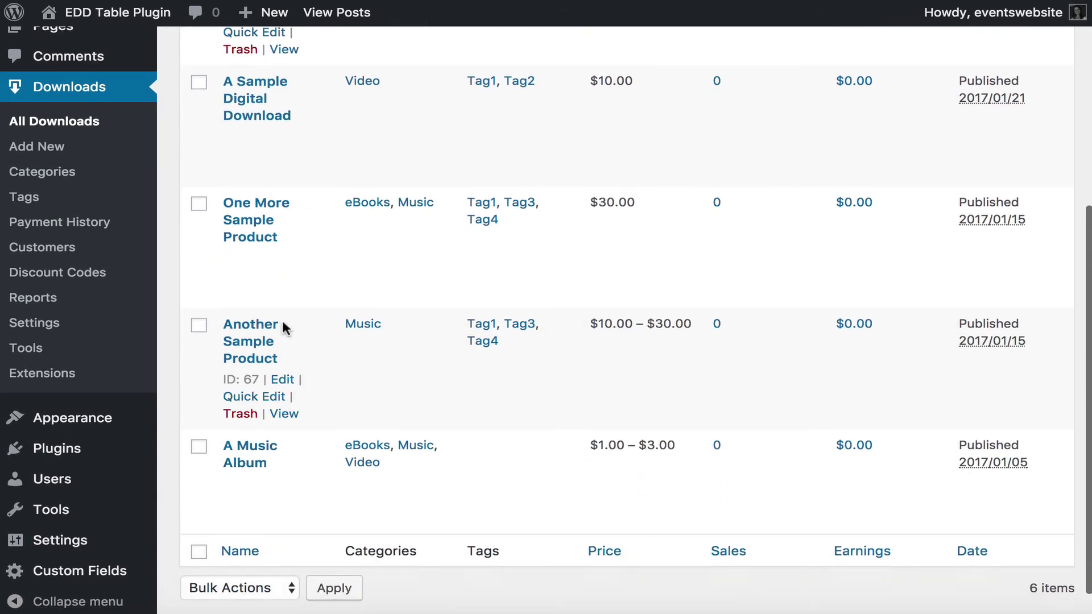
click(252, 330)
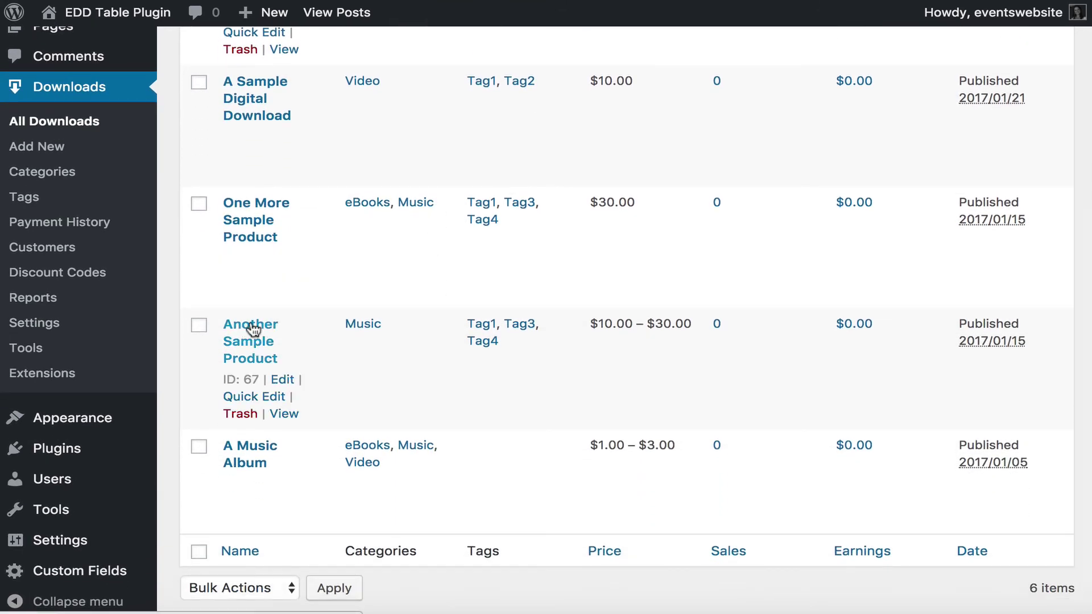
click(251, 329)
Copy Another Sample Product's purchase shortcode into its EDD Button field and update the download
scroll(581, 267, down, 15)
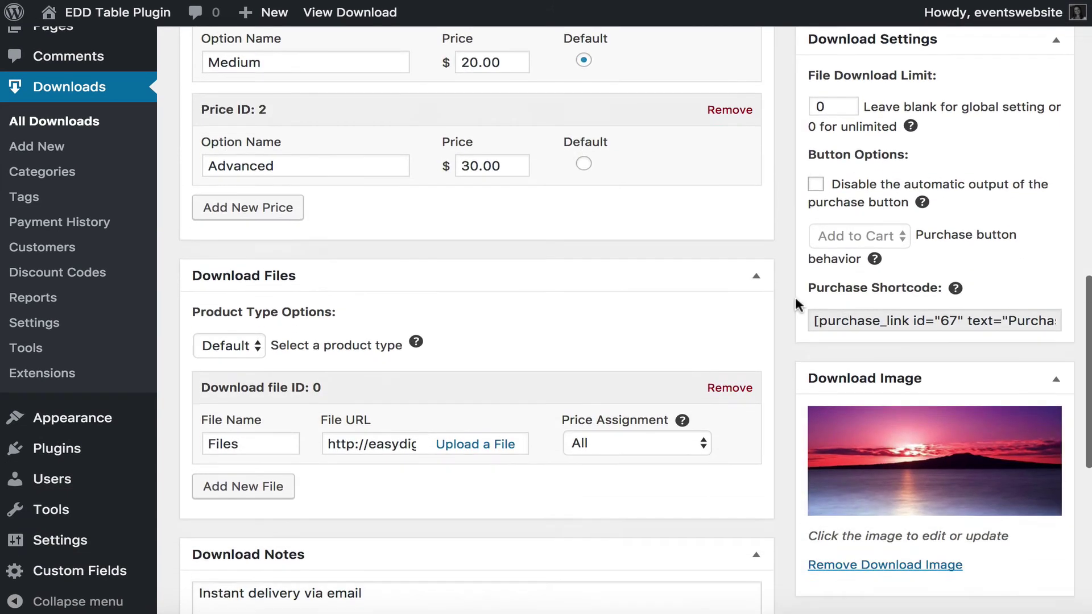
scroll(795, 297, down, 1)
click(851, 312)
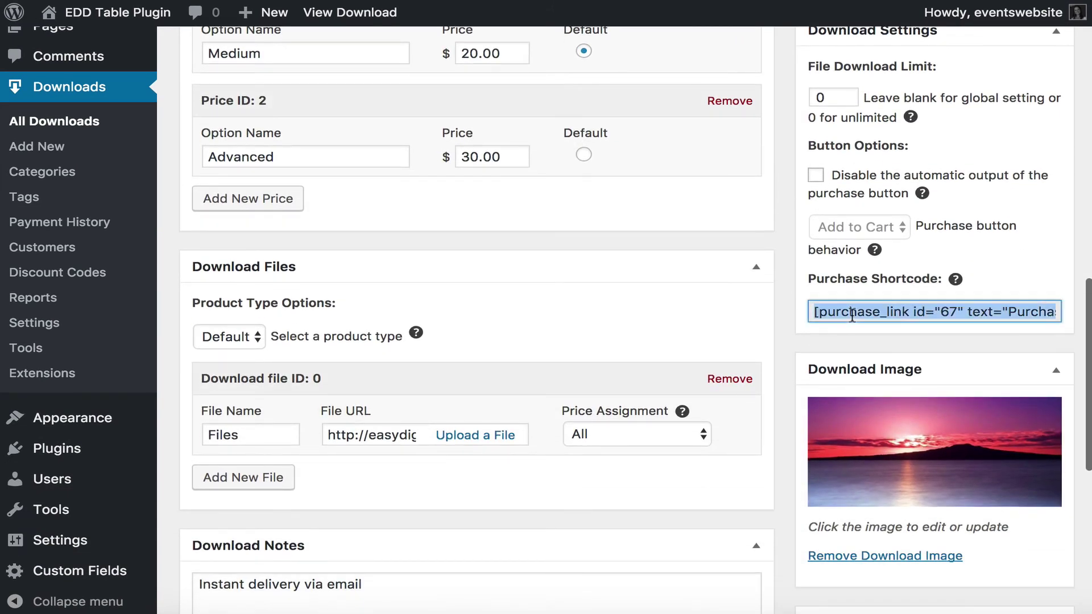
scroll(404, 427, down, 5)
click(324, 609)
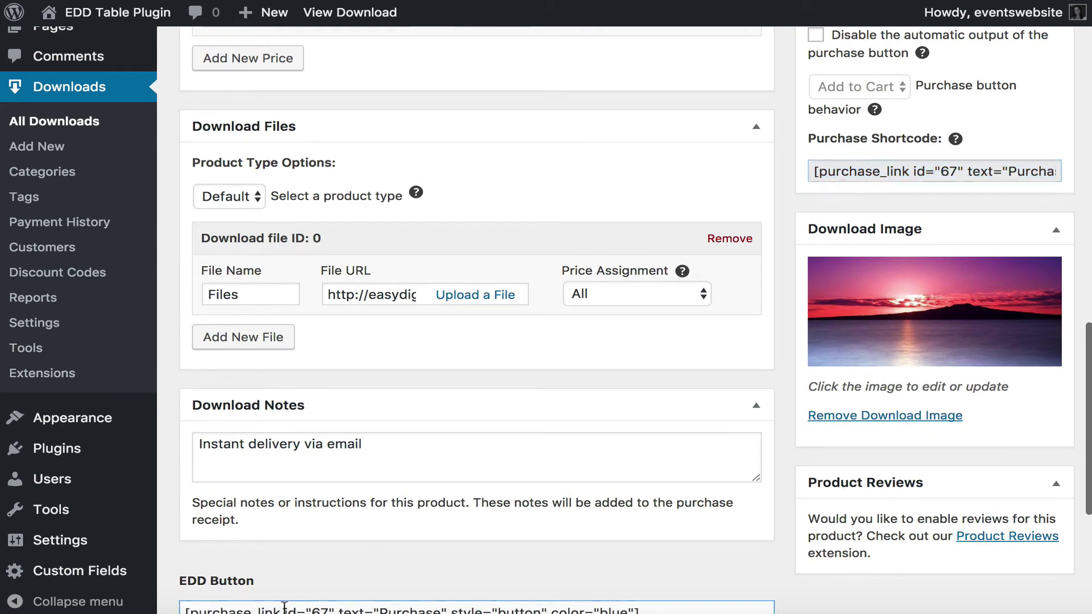
key(ctrl+a)
text([purchase_link id="67" text="Purchase" style="button" color="blue"])
scroll(317, 595, down, 2)
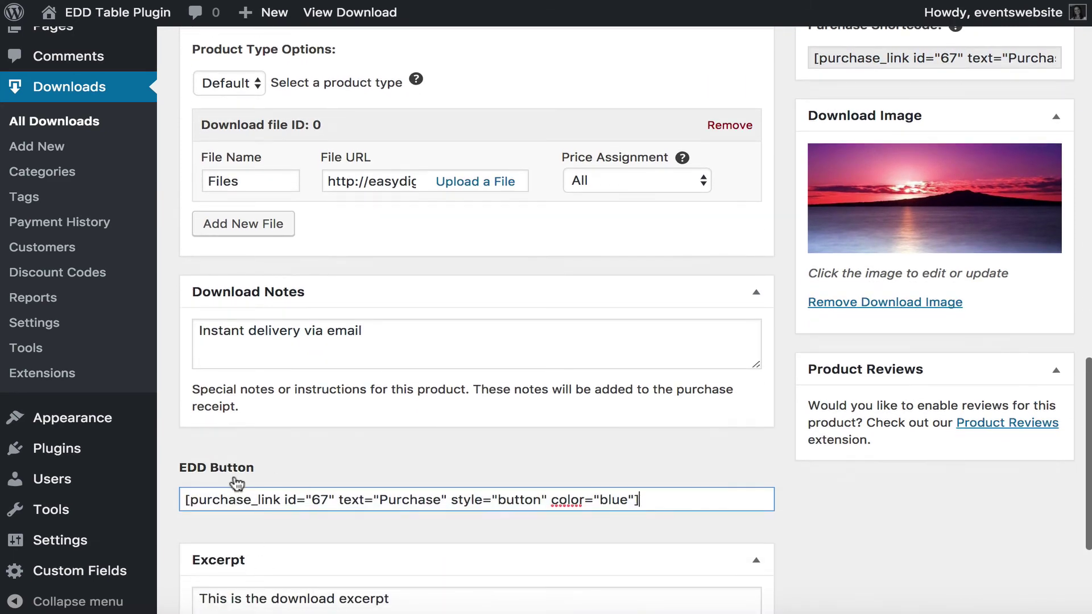
scroll(258, 478, up, 10)
scroll(300, 498, up, 6)
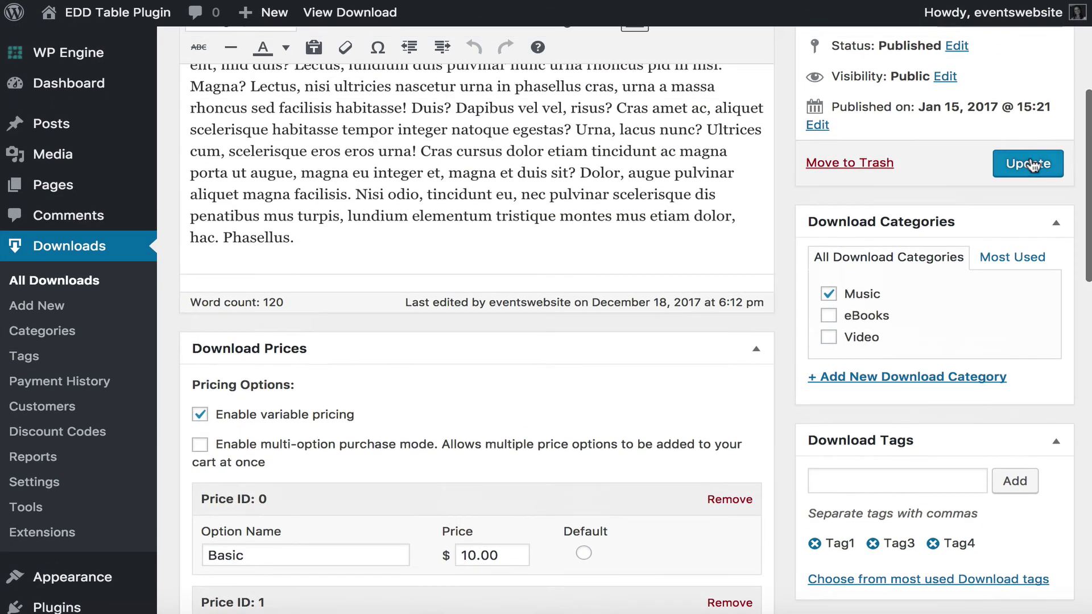
click(1029, 163)
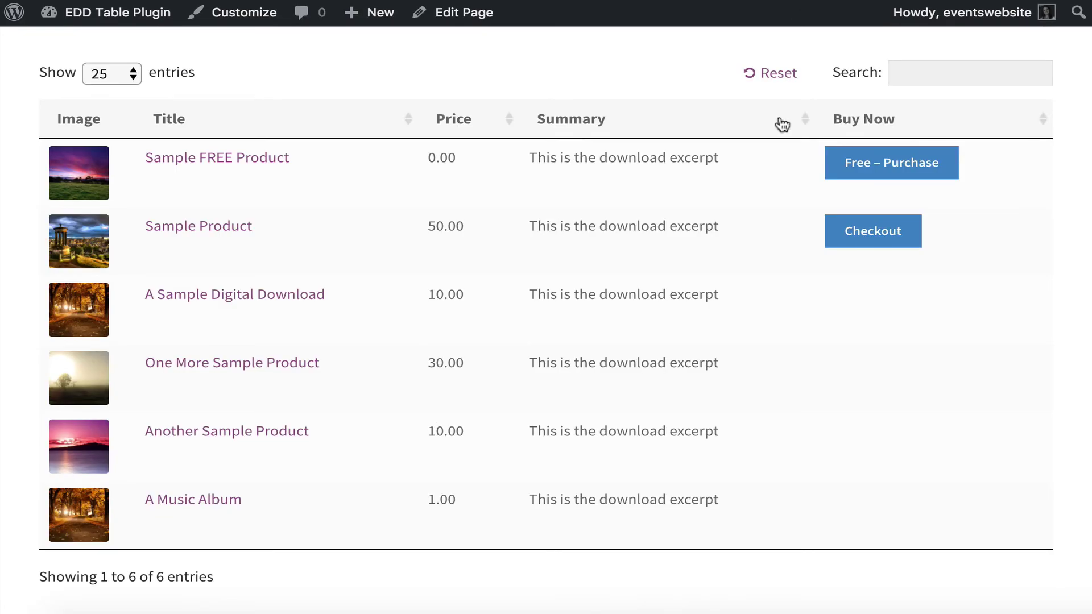
Reload the table preview and try the Basic, Medium and Advanced price options for Another Sample Product
key(F5)
scroll(747, 224, down, 1)
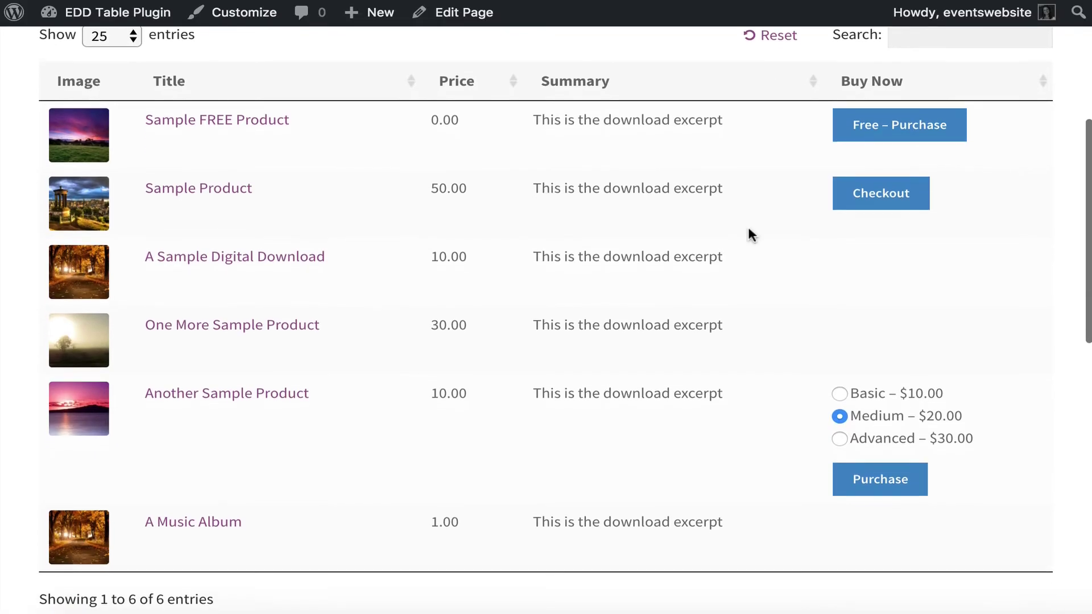
scroll(747, 224, up, 1)
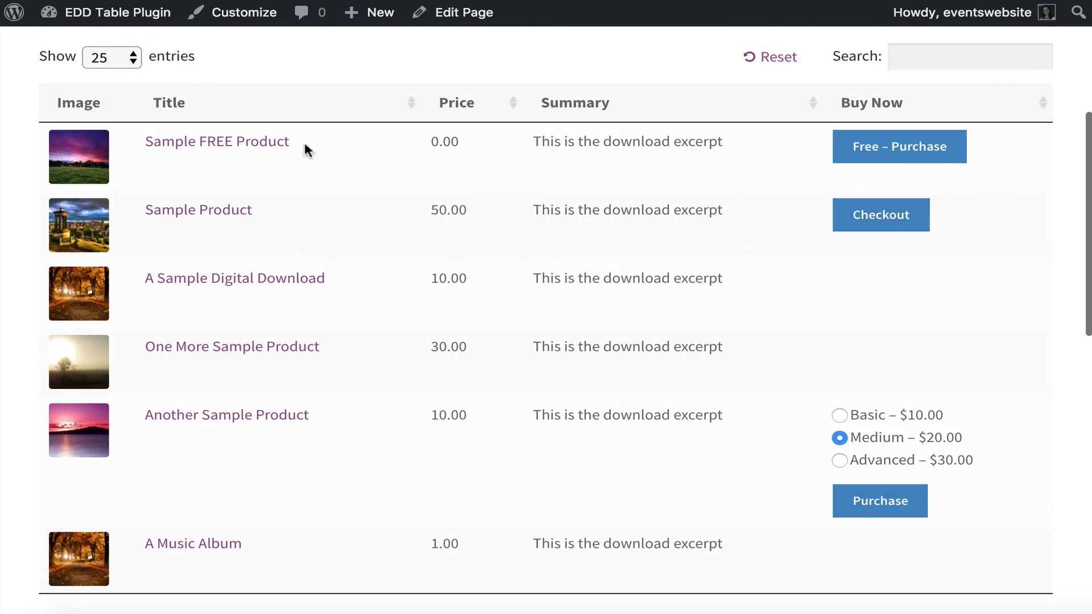
click(839, 416)
click(840, 440)
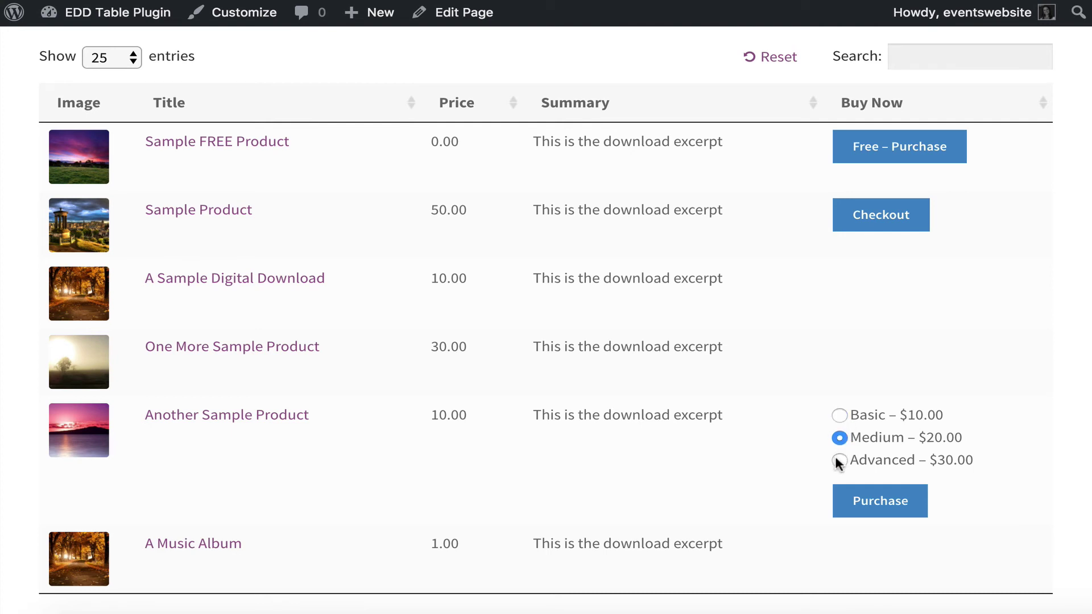
click(839, 460)
click(839, 439)
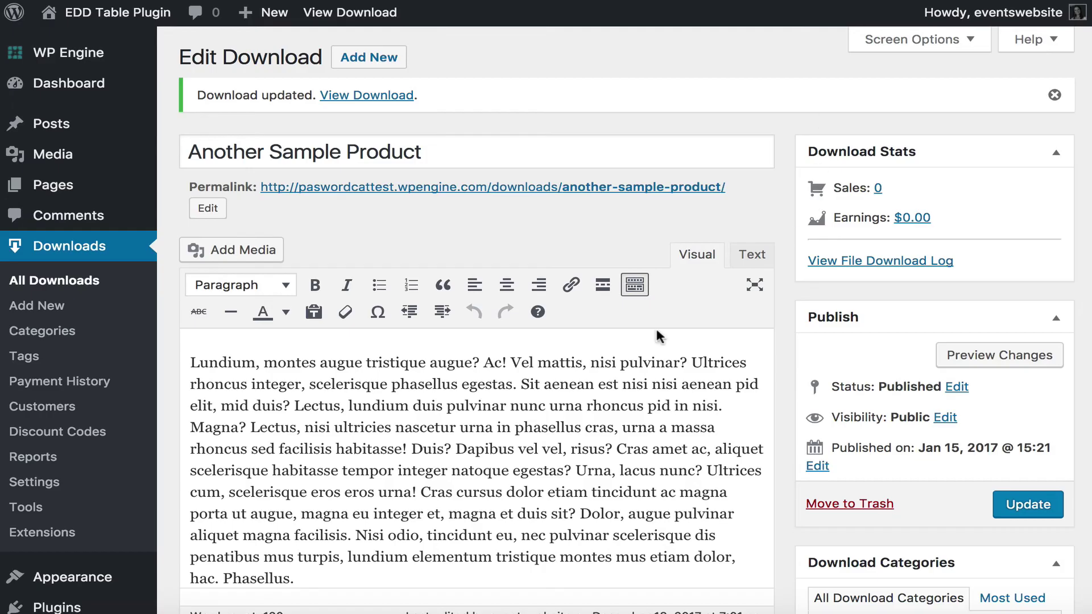
Examine the variable pricing options and default price in Another Sample Product's download settings
scroll(615, 406, down, 10)
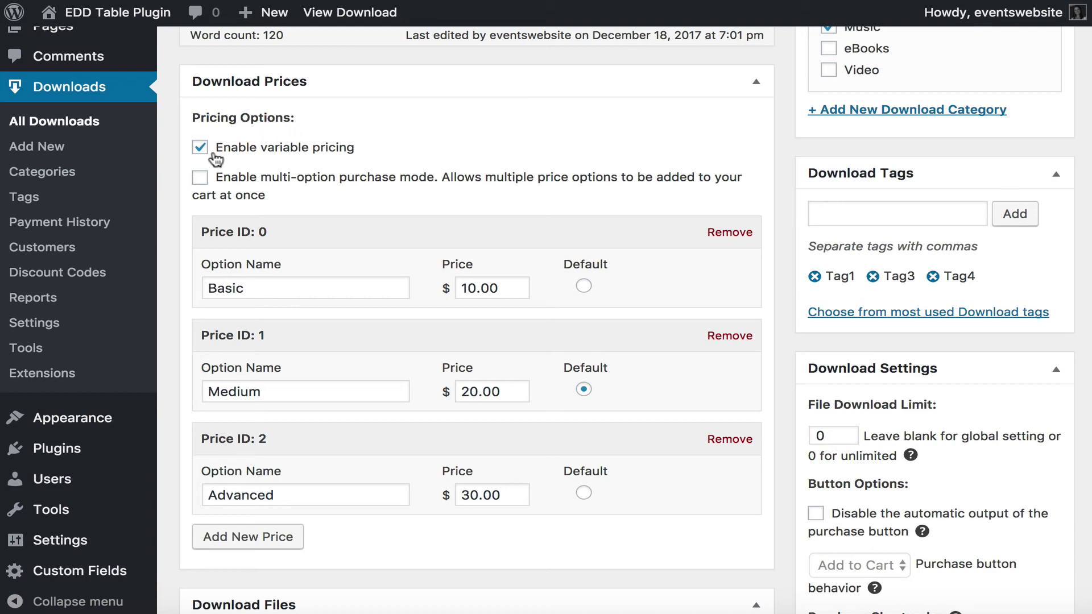
scroll(202, 152, up, 1)
scroll(203, 152, down, 1)
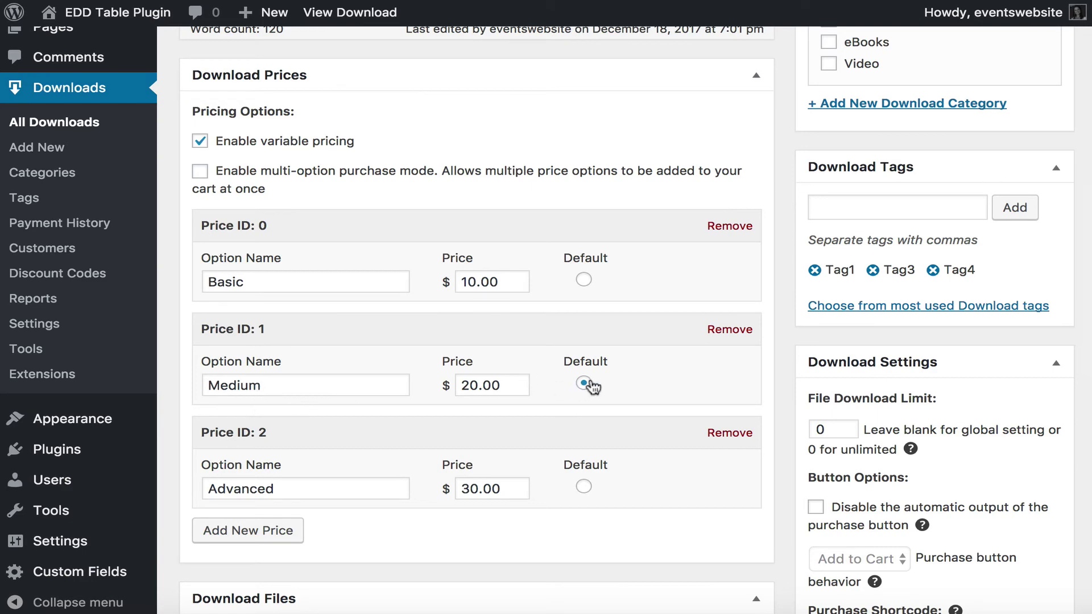
scroll(305, 381, down, 1)
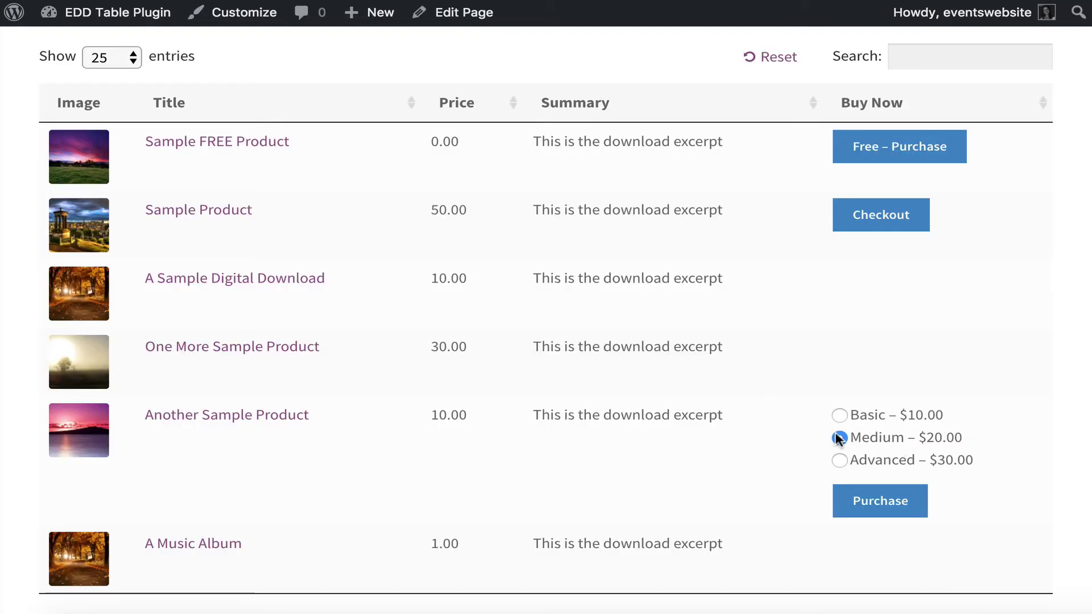
Choose the Basic – $10.00 option for Another Sample Product in the table preview and add it to the cart
click(839, 413)
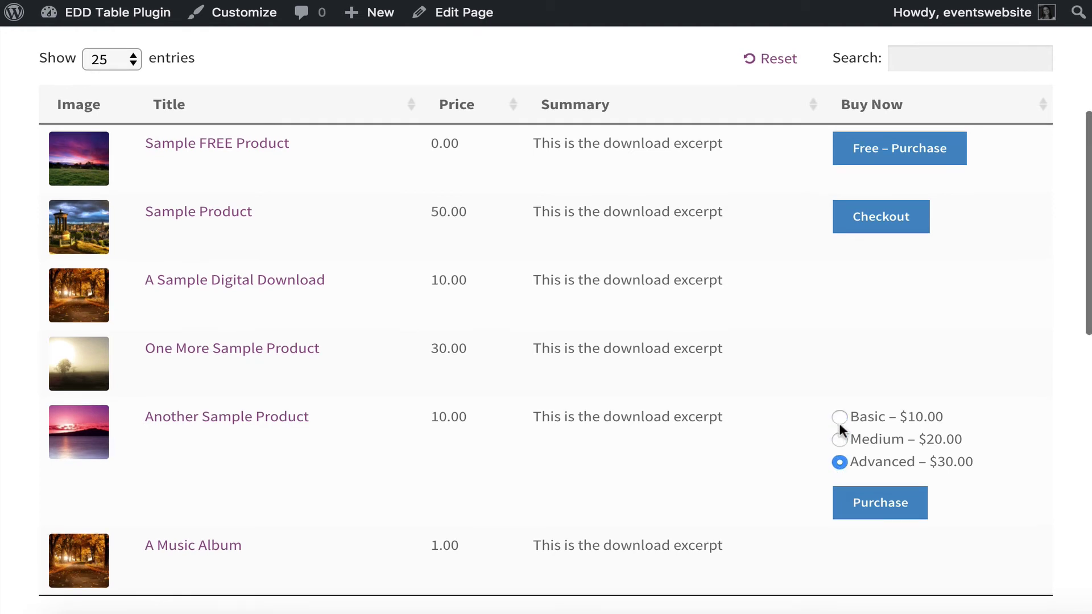
click(840, 421)
click(838, 440)
click(839, 461)
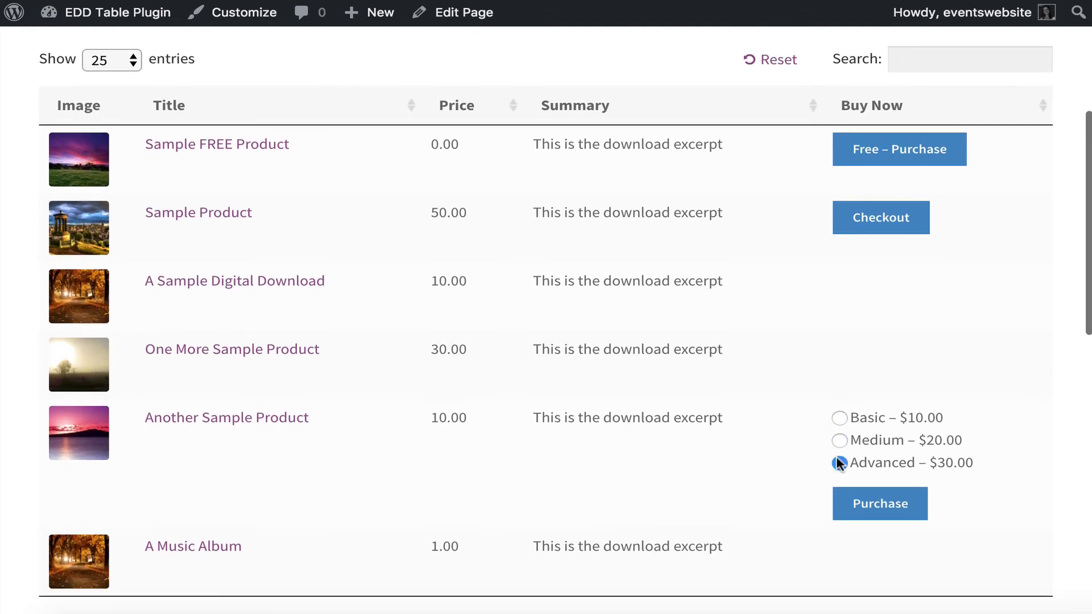
click(839, 420)
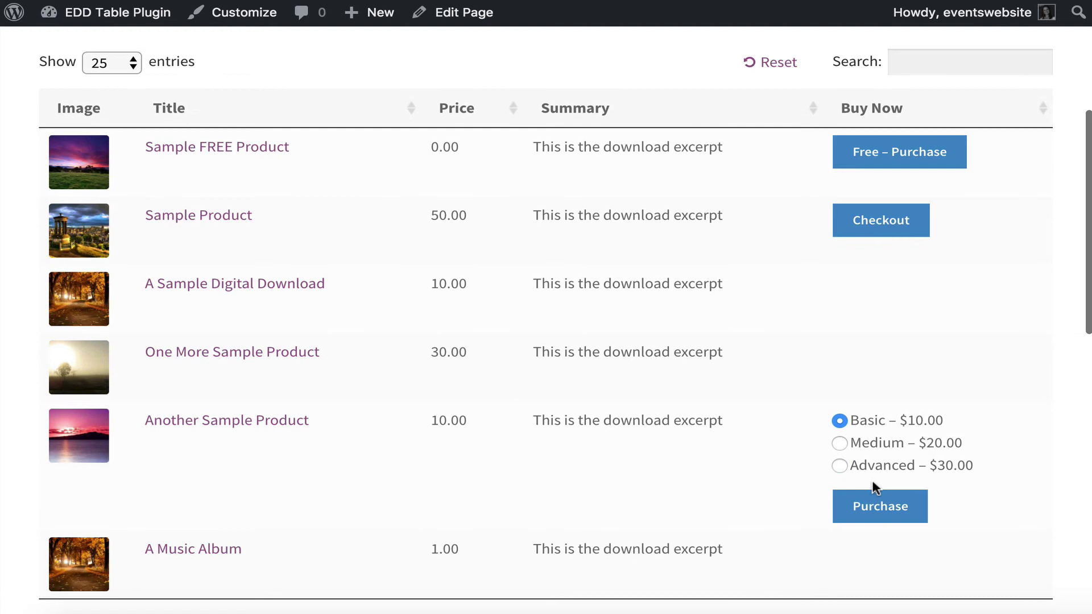
click(866, 511)
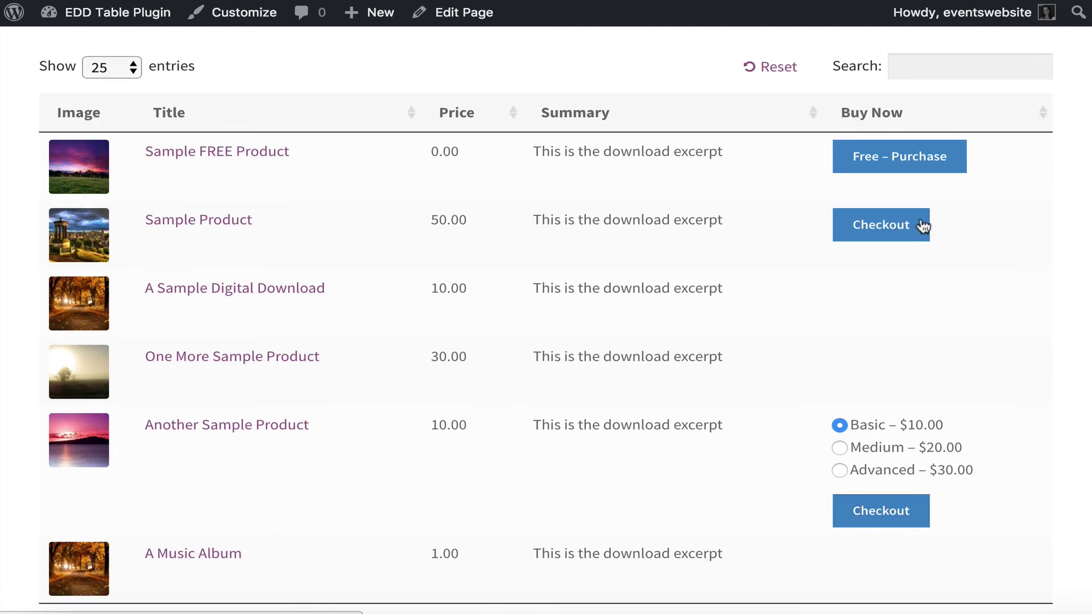
scroll(887, 510, down, 1)
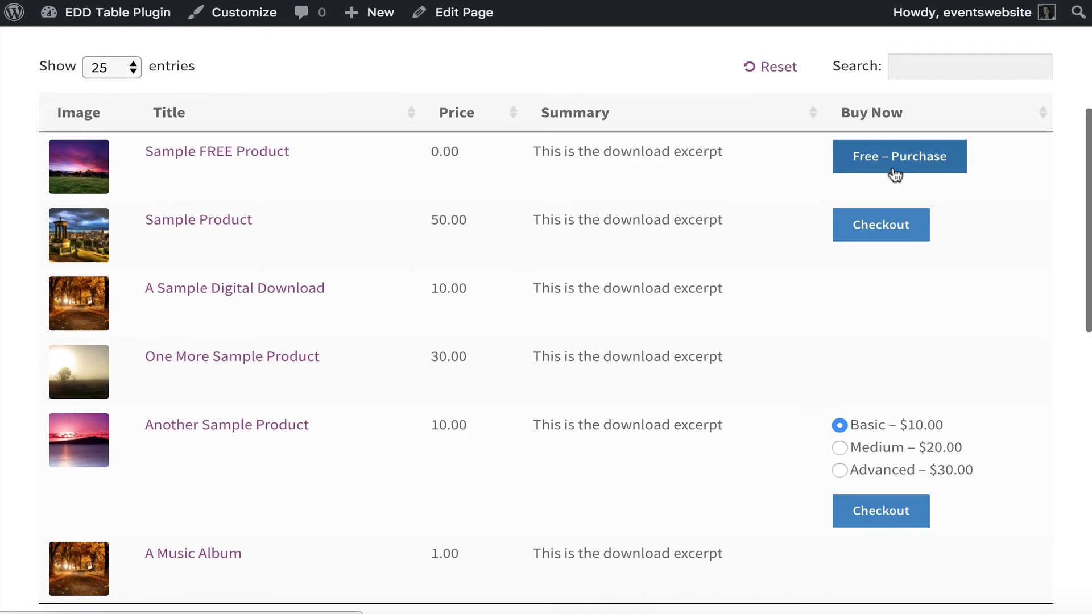
scroll(853, 505, up, 1)
scroll(854, 505, down, 1)
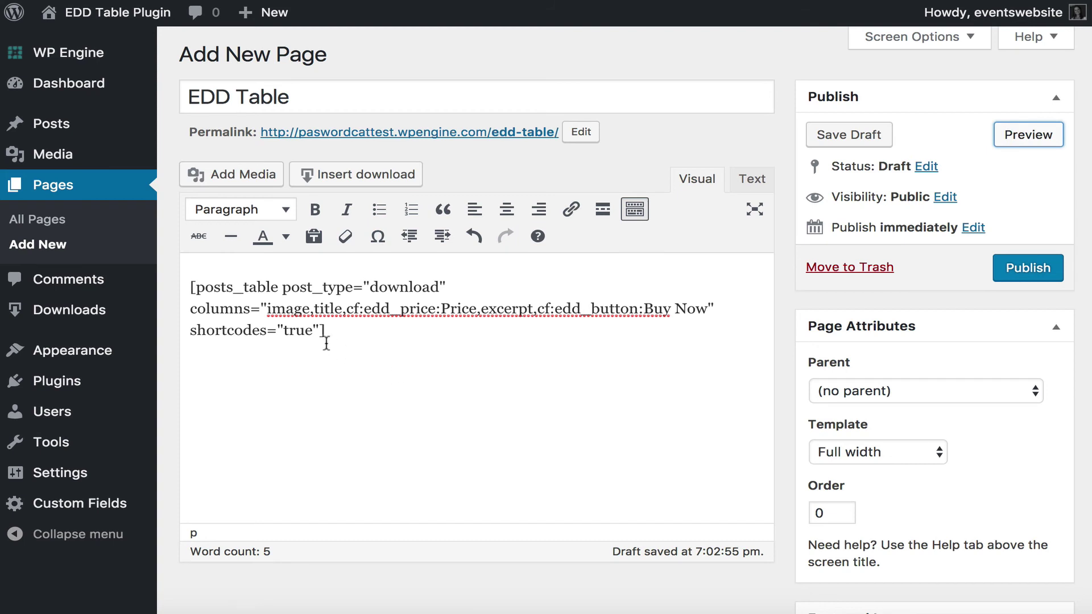
Add filters="tax:download_category,tax:download_tag" to the end of the posts_table shortcode and preview the page
text(filter)
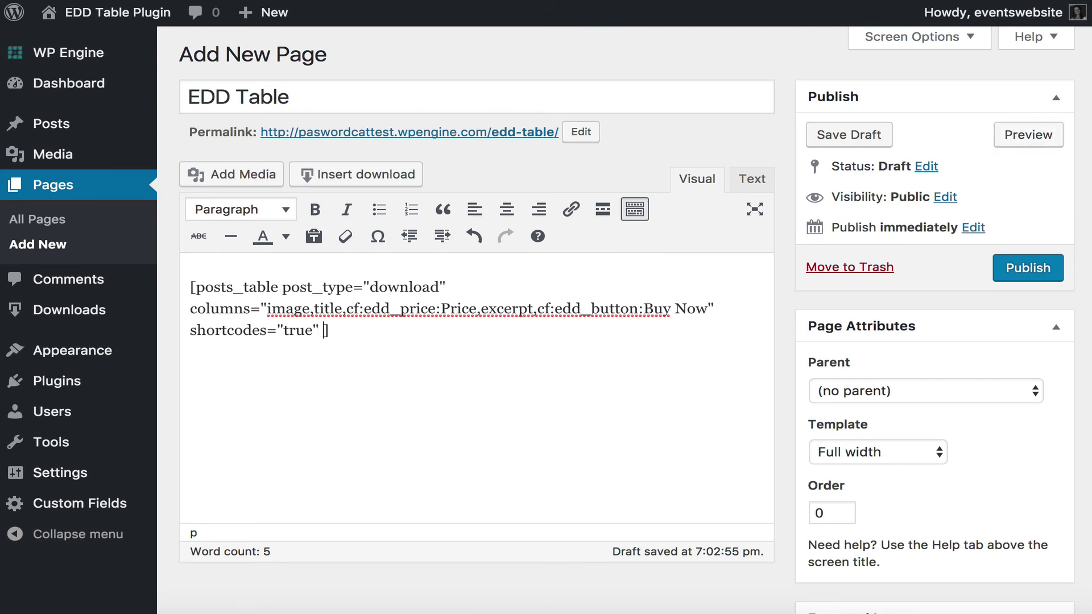
text(s="tax:)
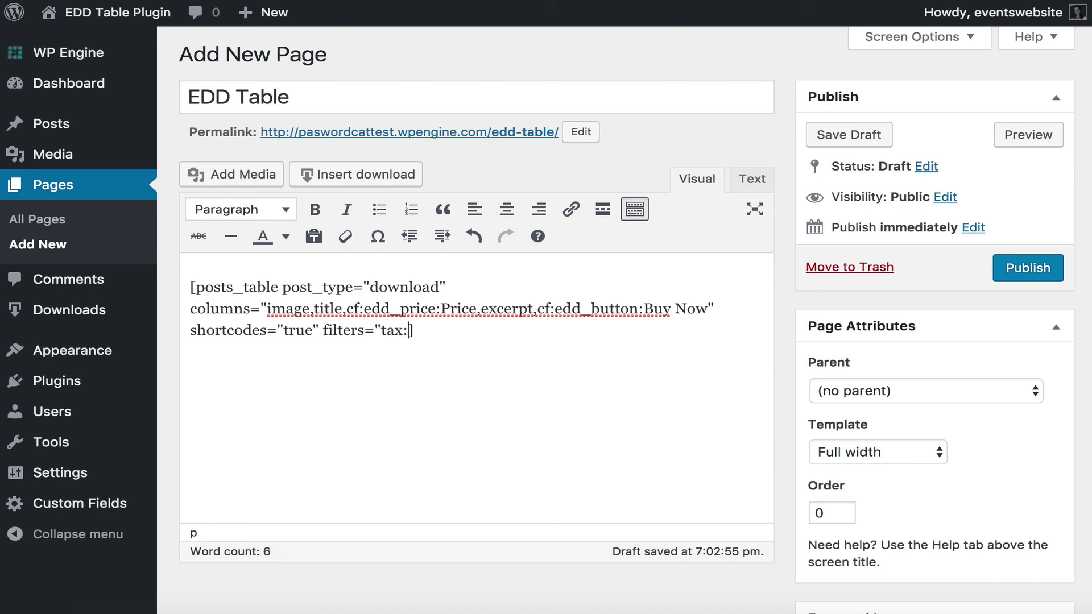
text(download_ca)
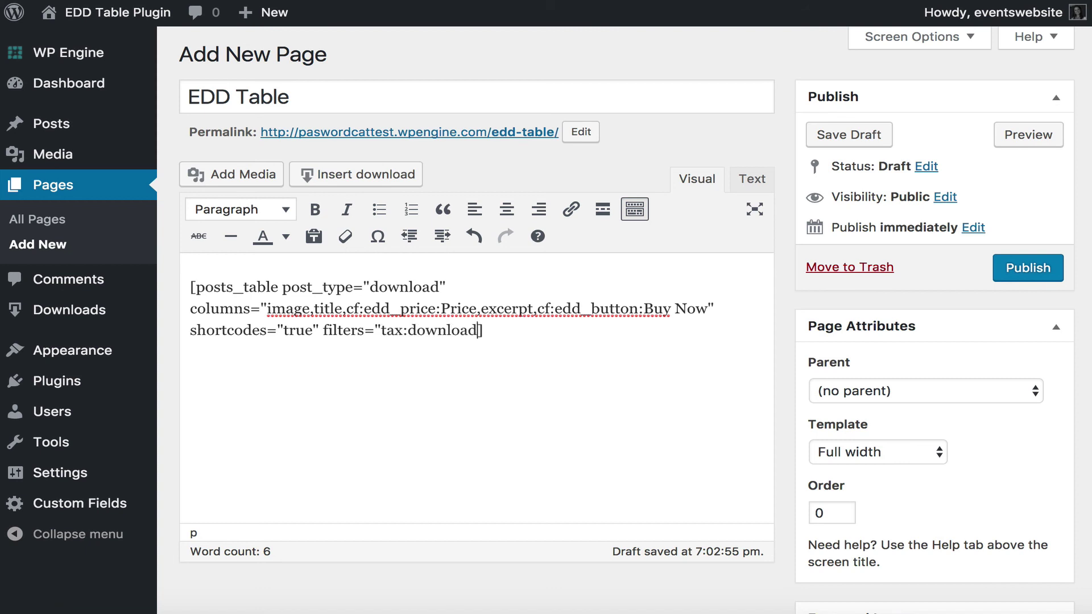
text(tegory,tax:)
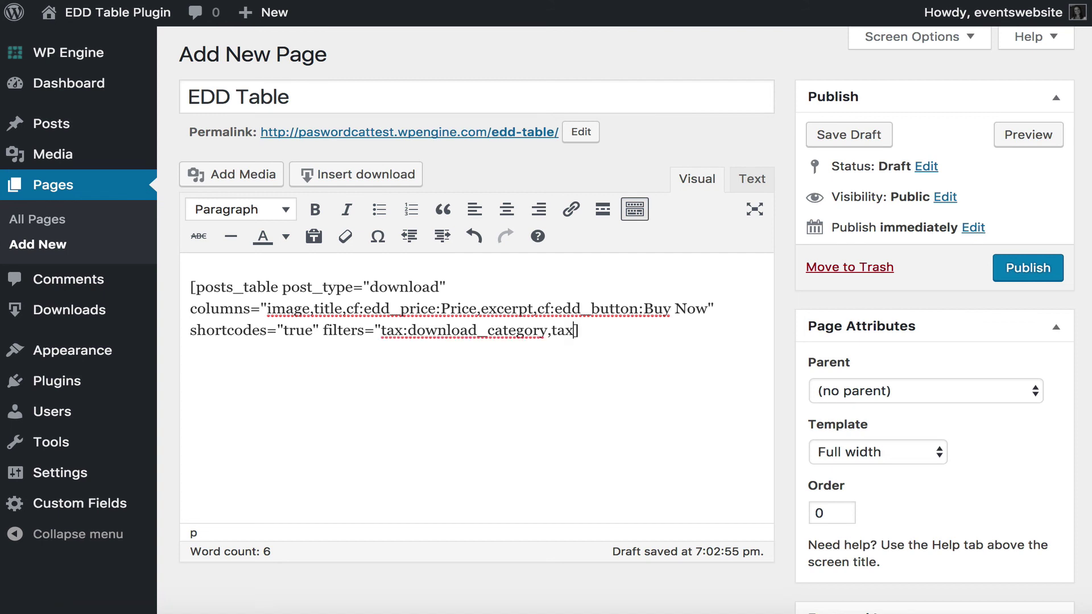
text(download_)
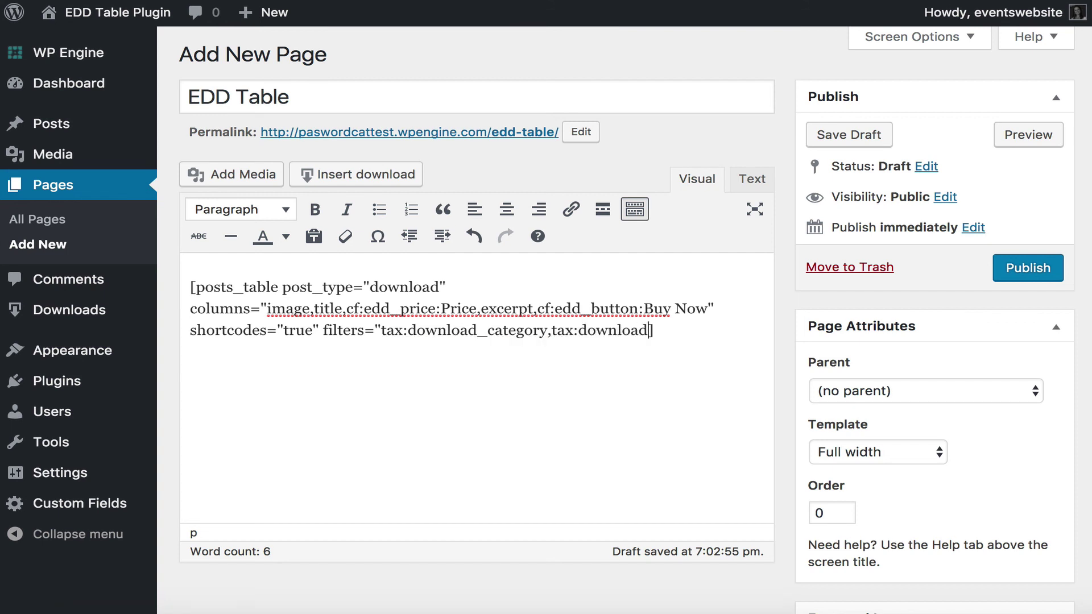
text(tag")
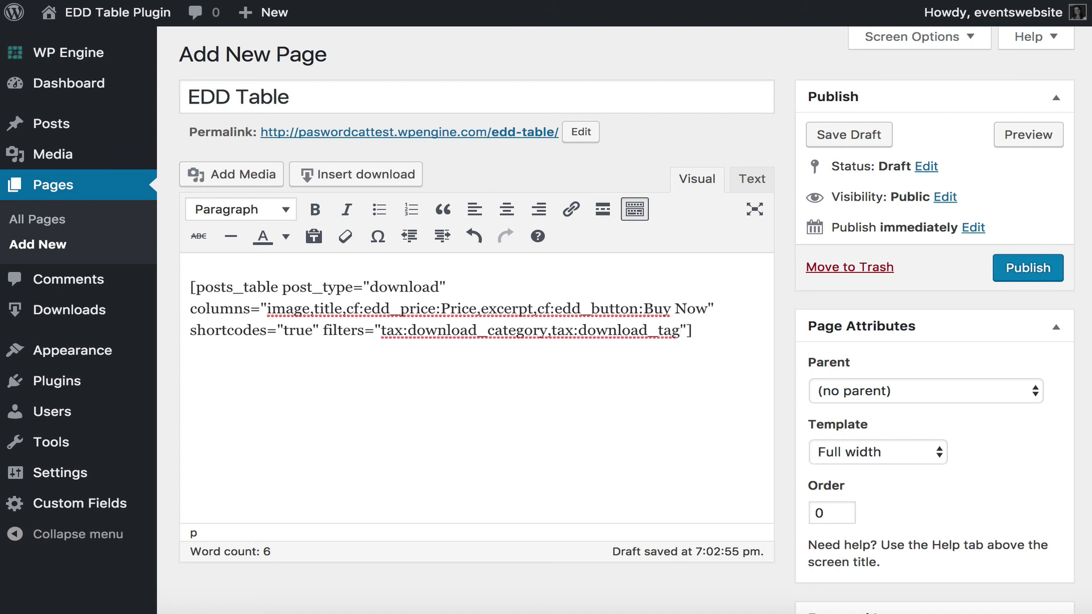
mouse_move(73, 311)
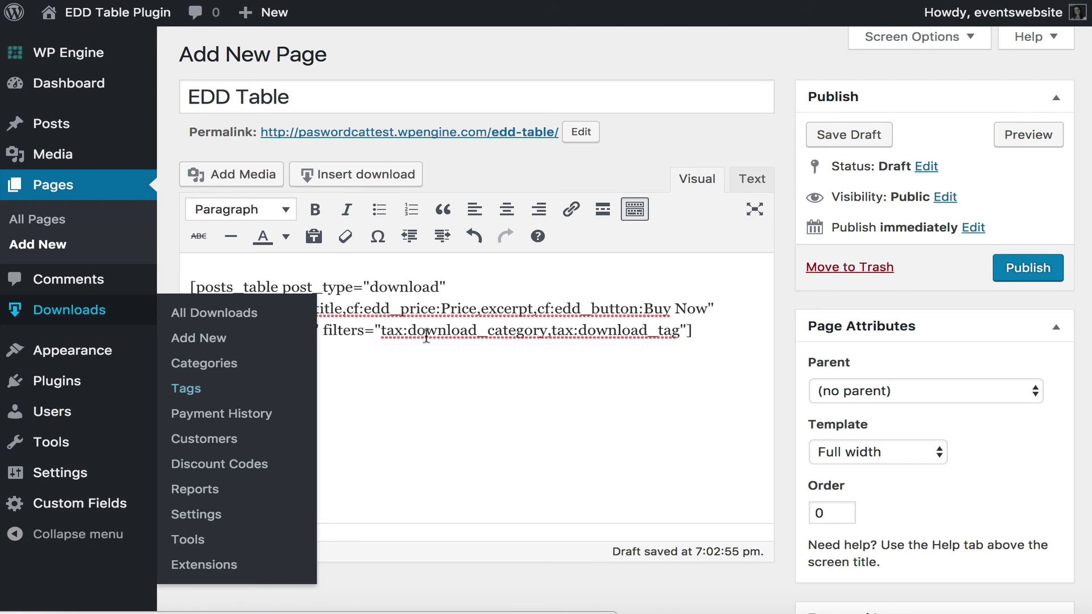
click(1034, 136)
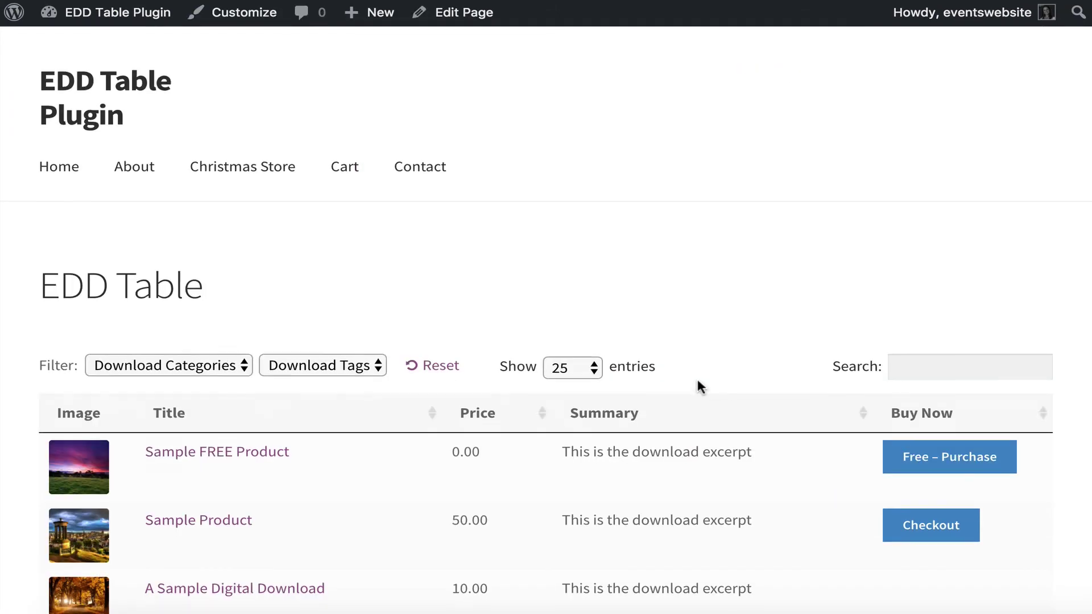
Test the table filters with the Video download category and the Tag1 download tag, and reset them
scroll(697, 377, down, 5)
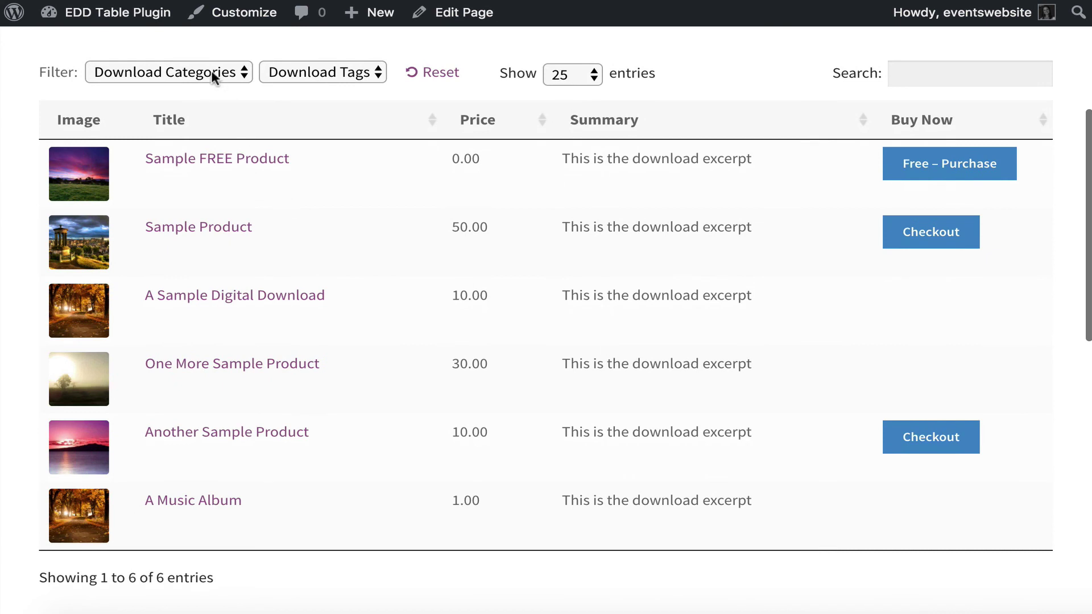
click(213, 77)
click(170, 111)
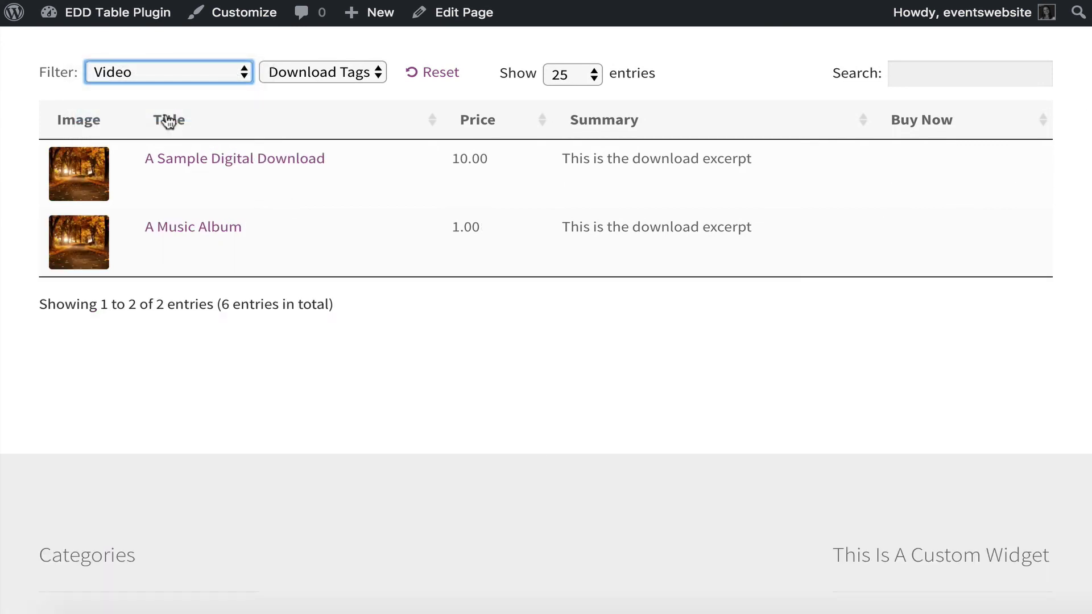
click(305, 73)
click(305, 91)
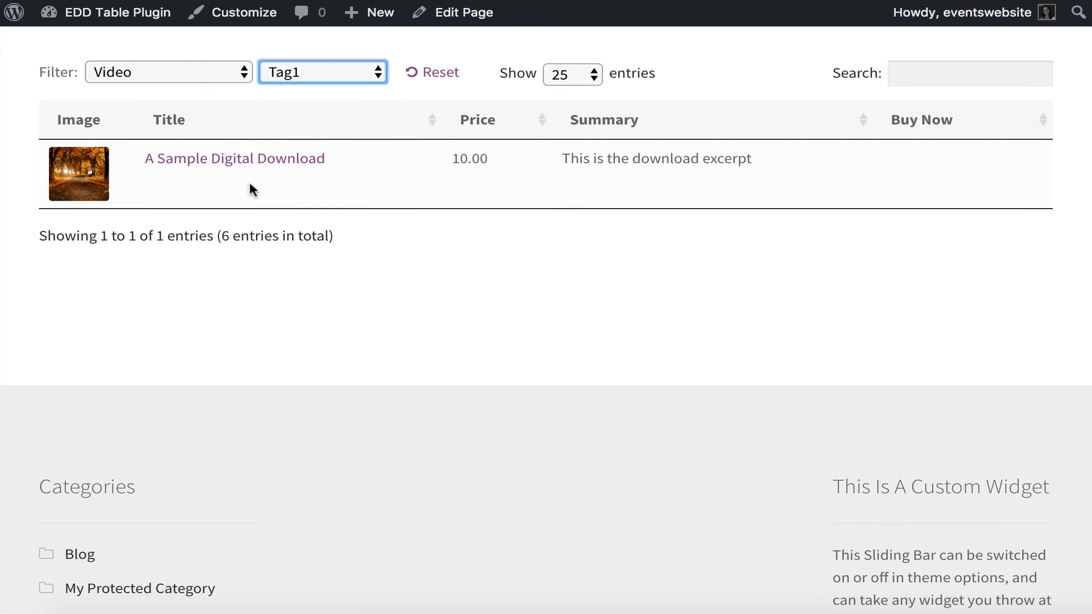
click(436, 74)
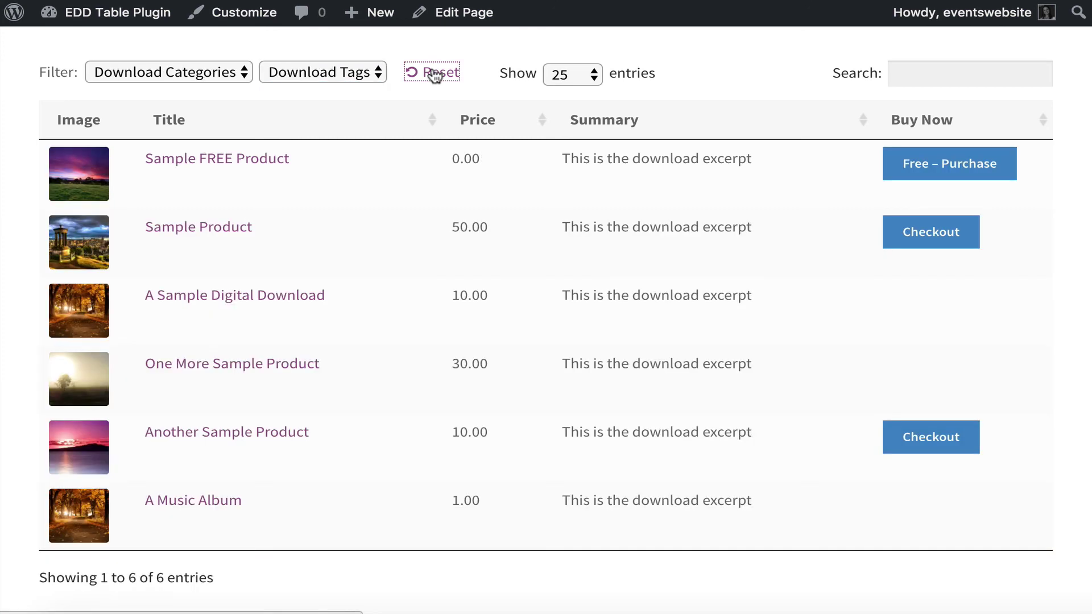
Inspect the entries-per-page selector above the product table without changing its value
click(495, 52)
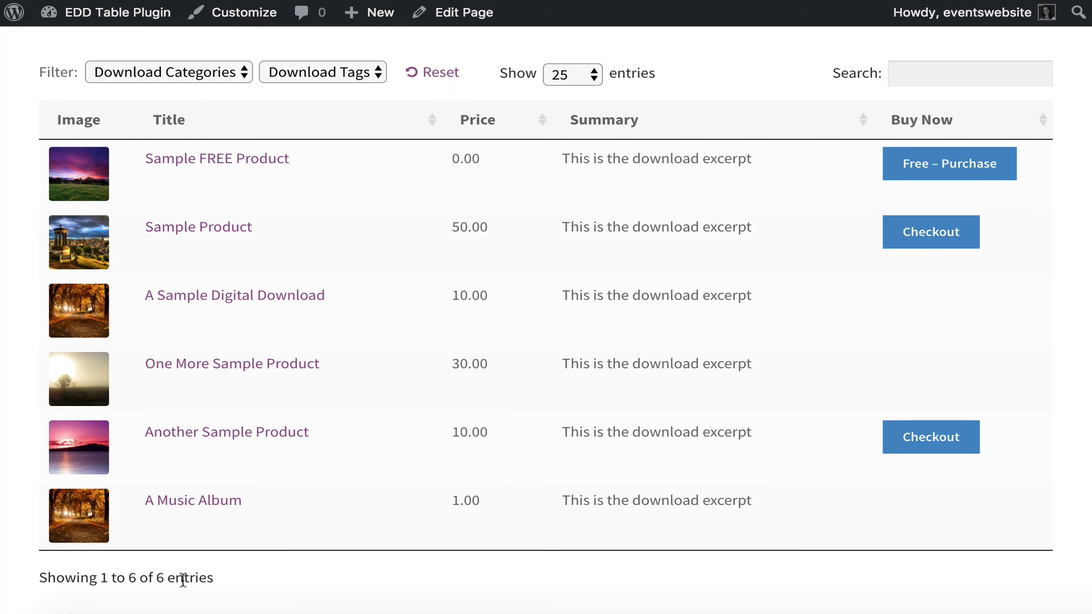
drag(499, 72, 685, 77)
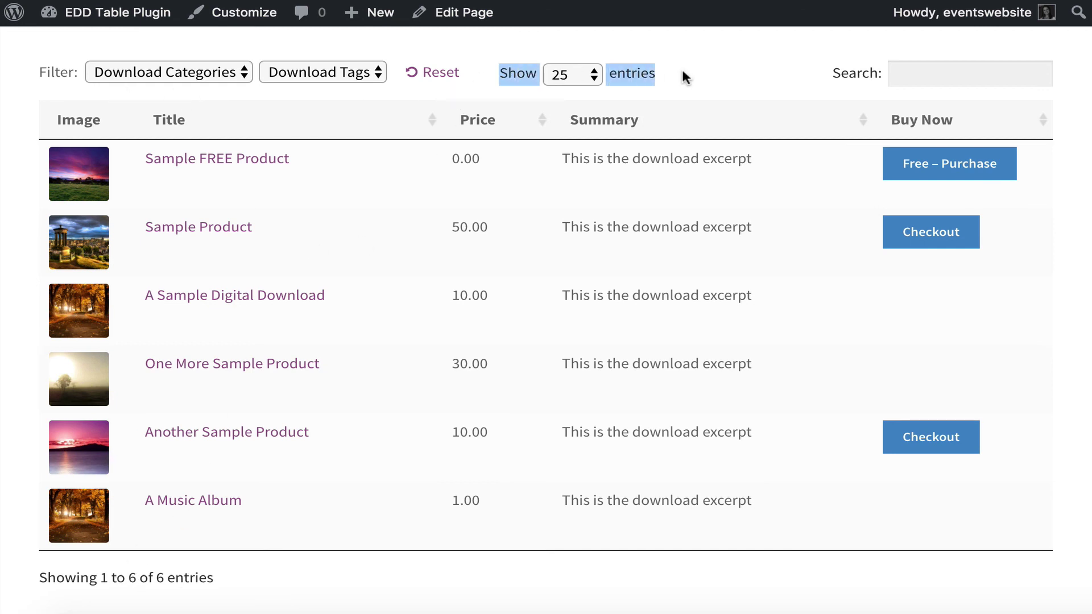
click(593, 76)
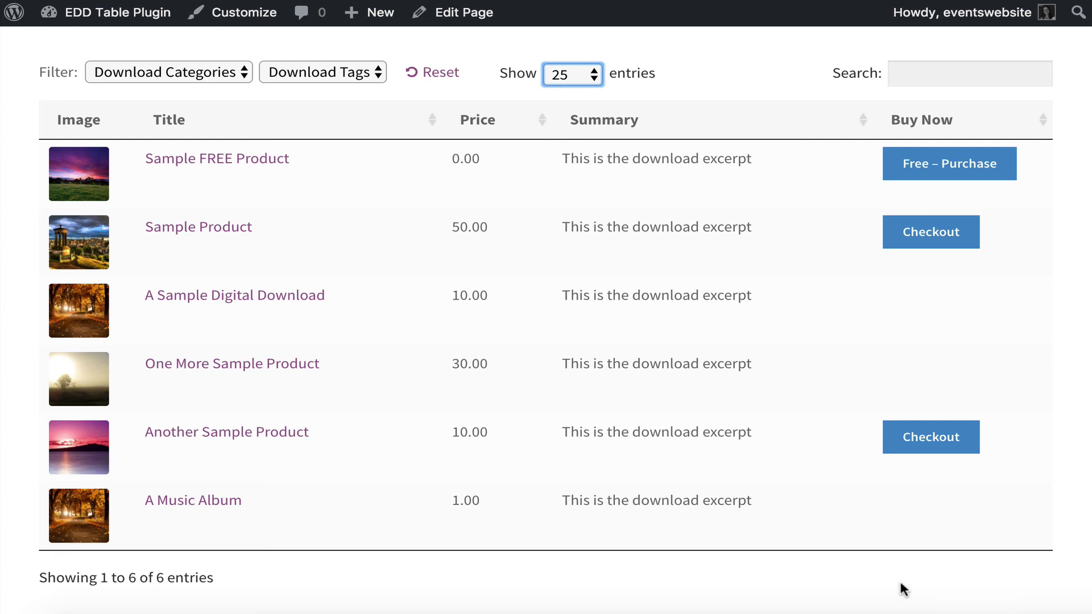
click(657, 75)
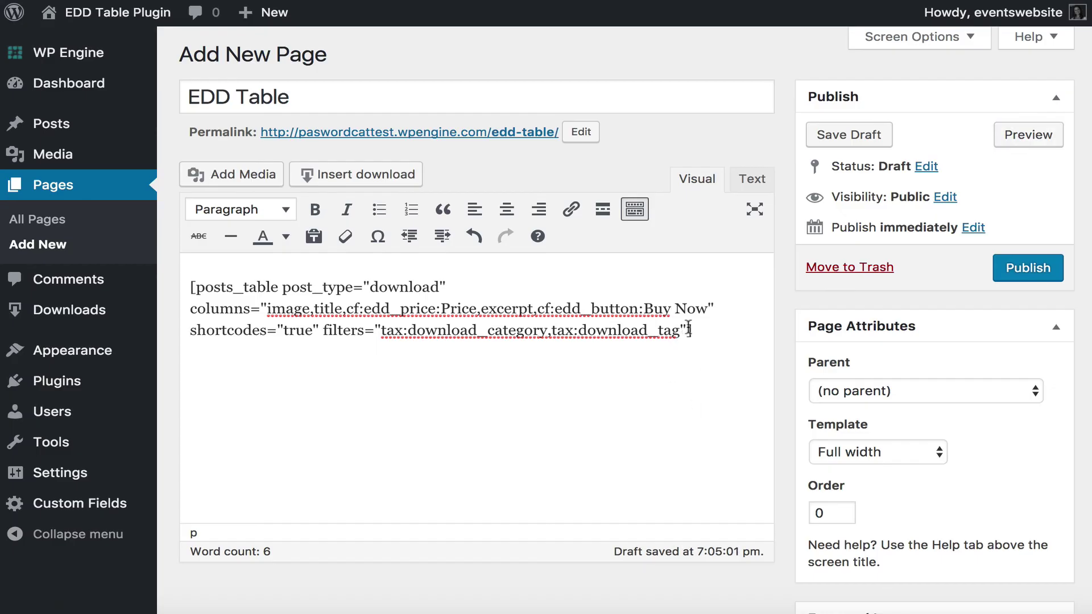
Add page_length="false" to the end of the posts_table shortcode and check the table in the page preview
text(page_length="fasl)
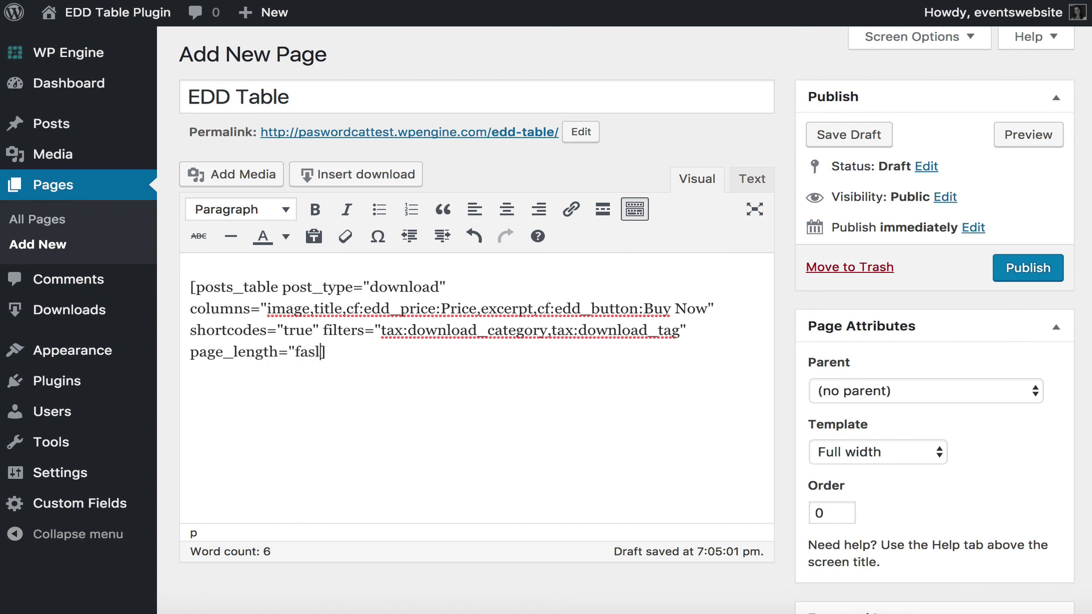
key(BackSpace)
key(BackSpace)
text(lse")
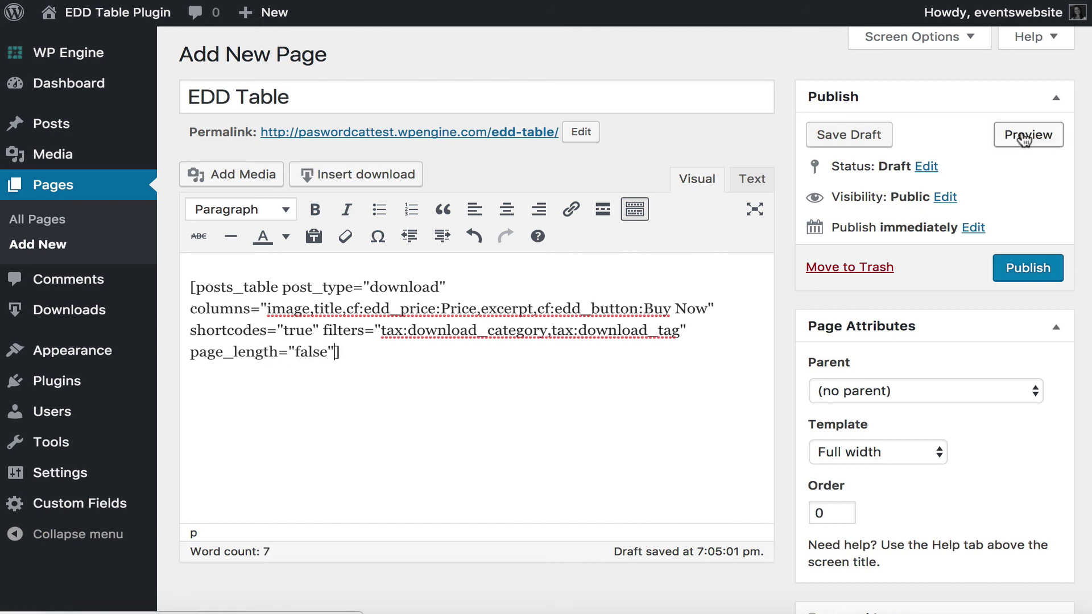
click(1024, 138)
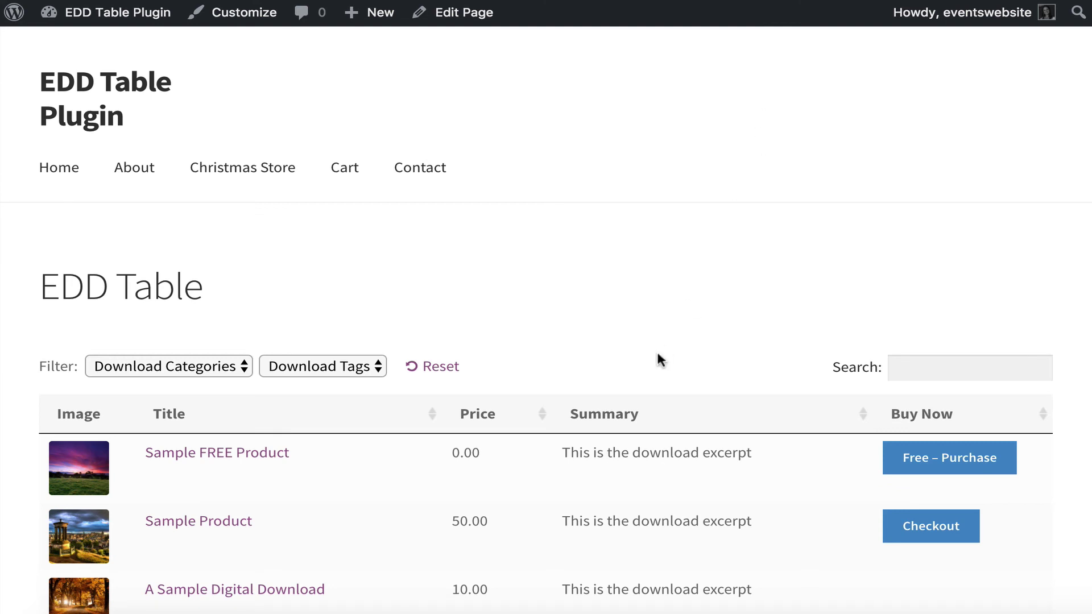
scroll(660, 360, down, 5)
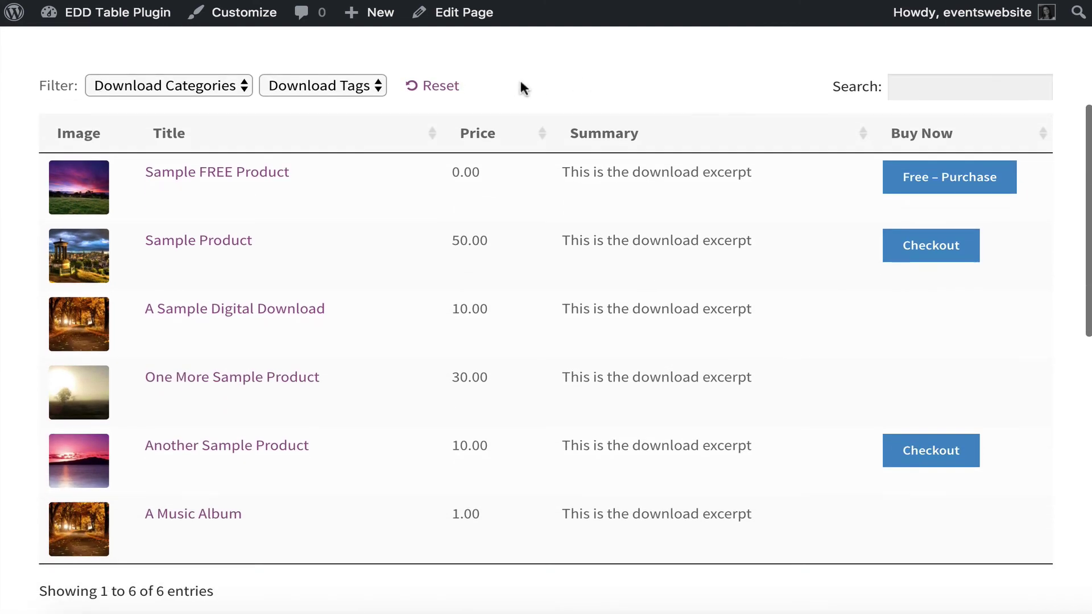